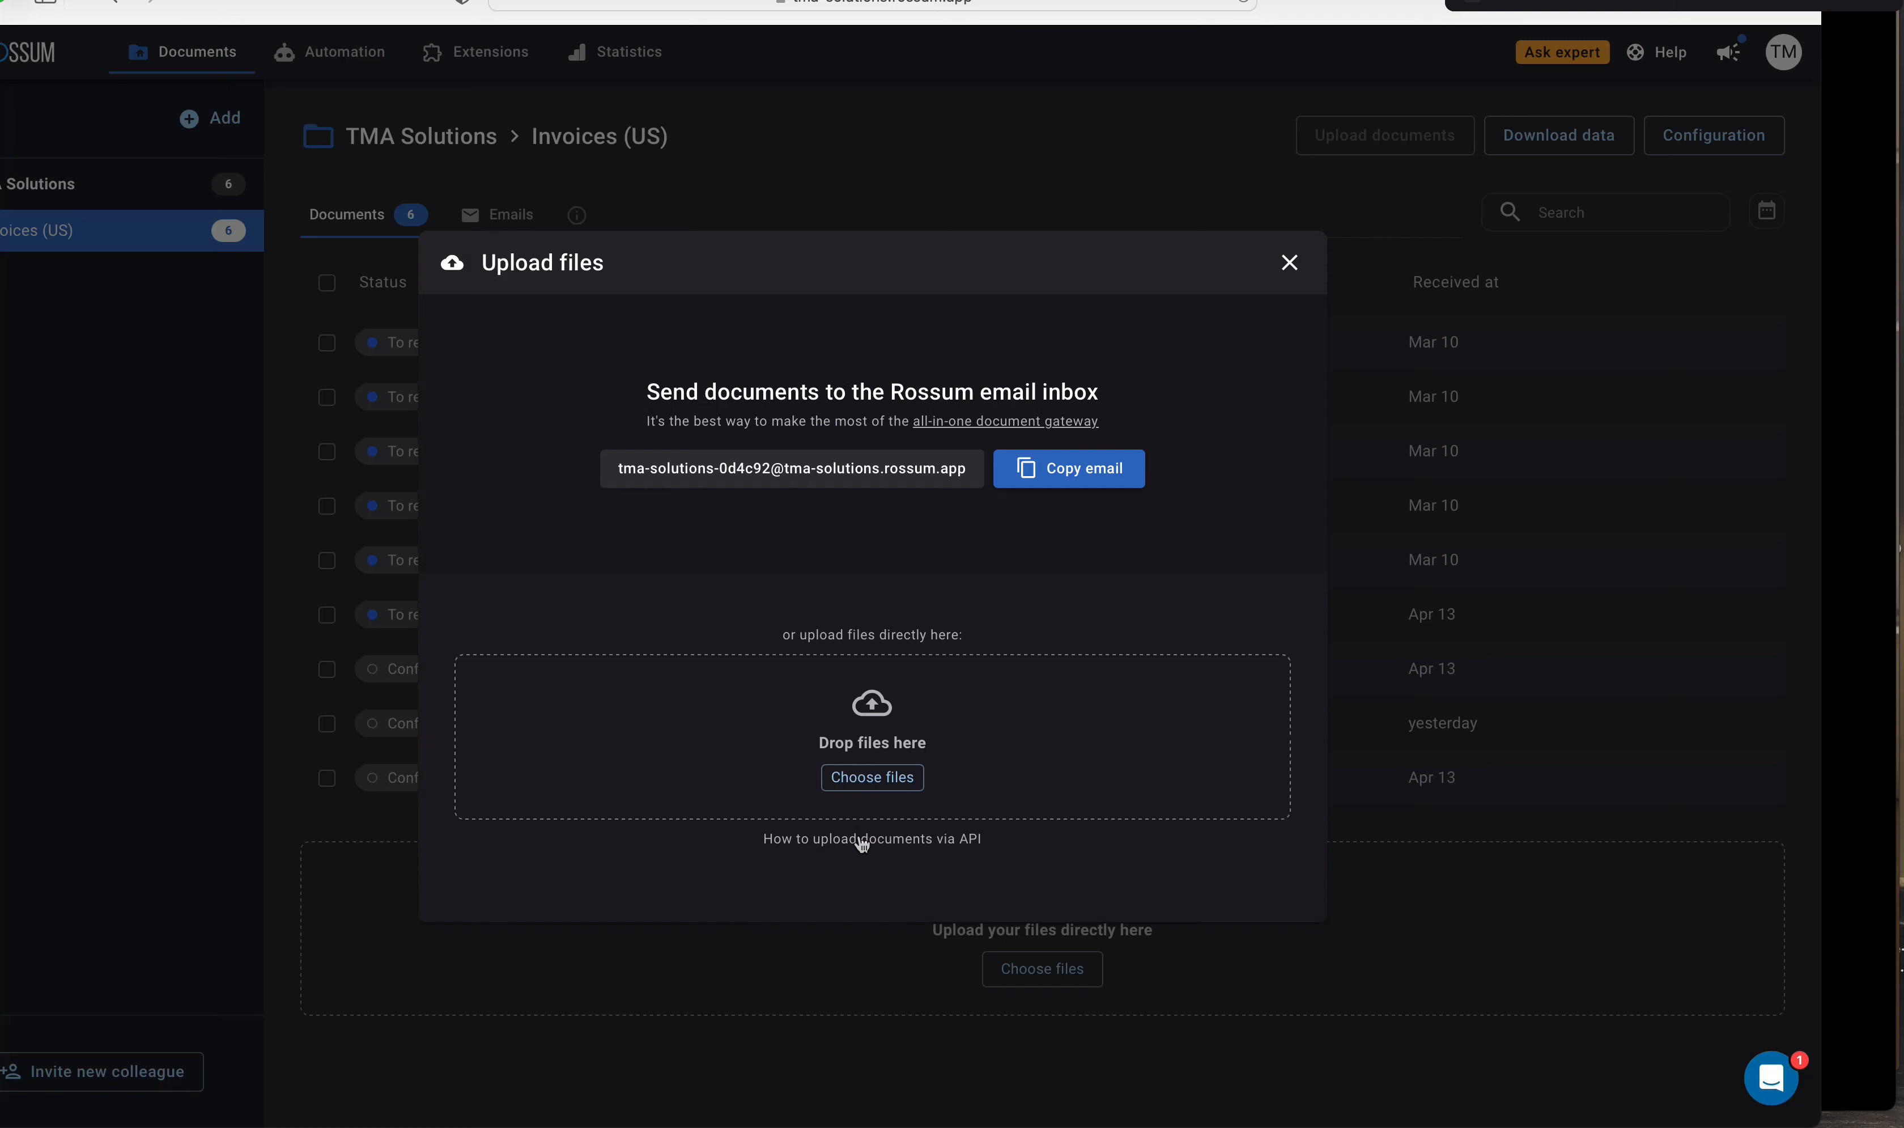
Close the upload dialog and open the Fields to capture settings of the Invoices (US) queue.
click(1290, 270)
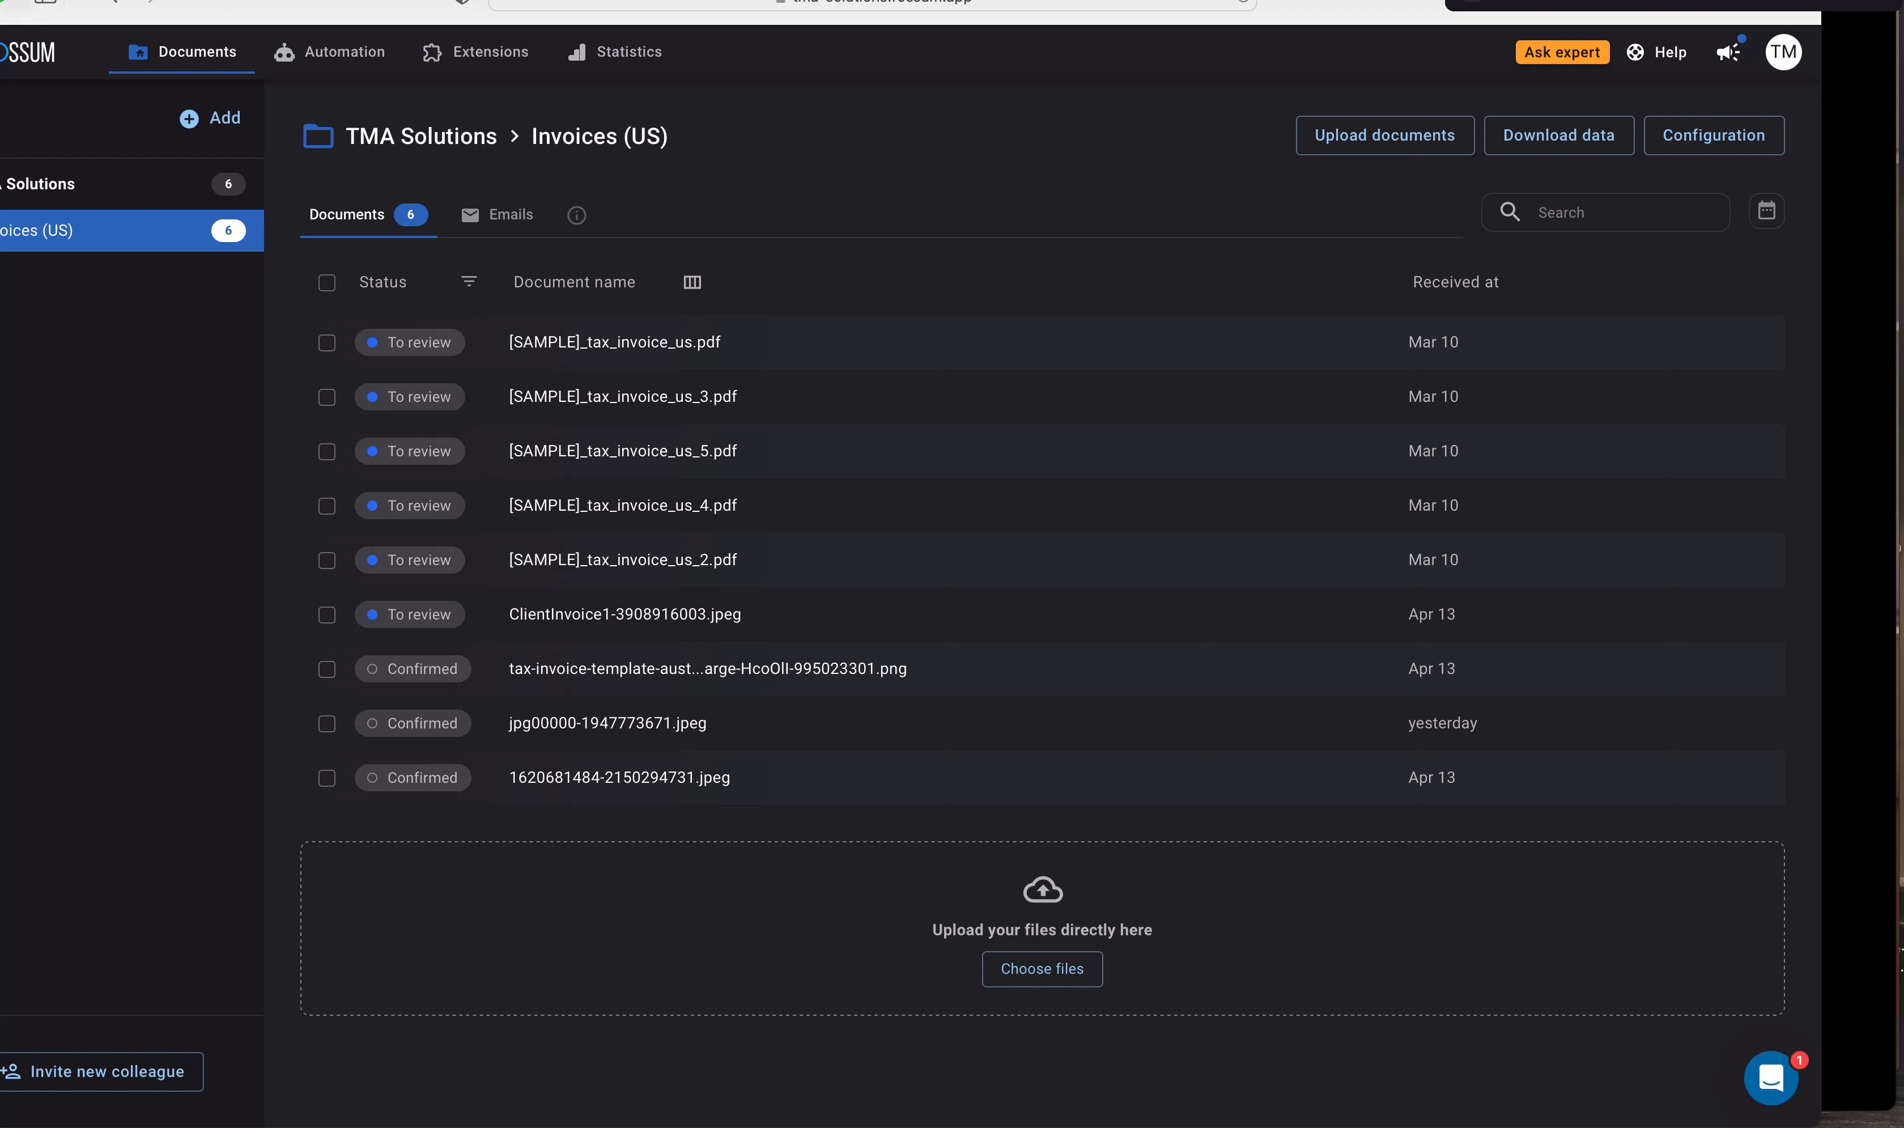
click(1700, 137)
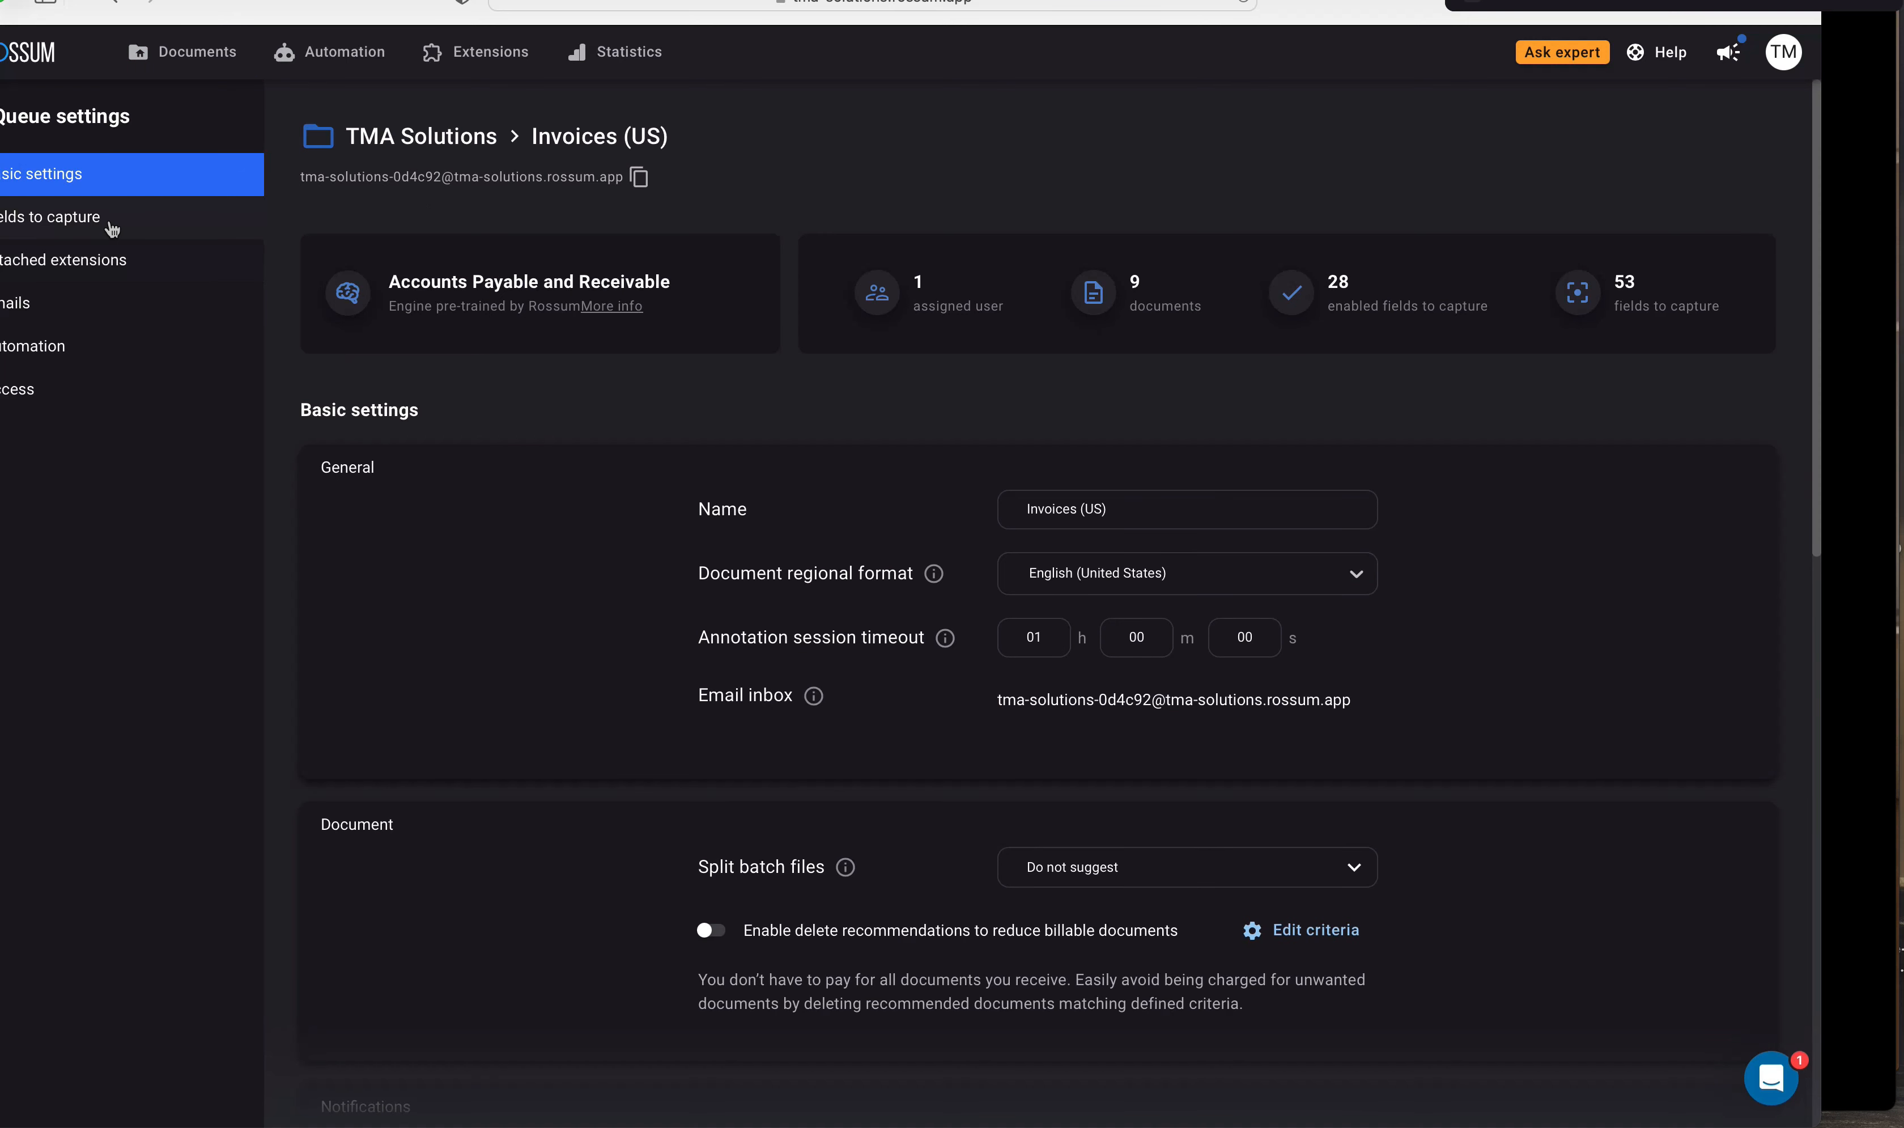
drag(412, 14, 471, 14)
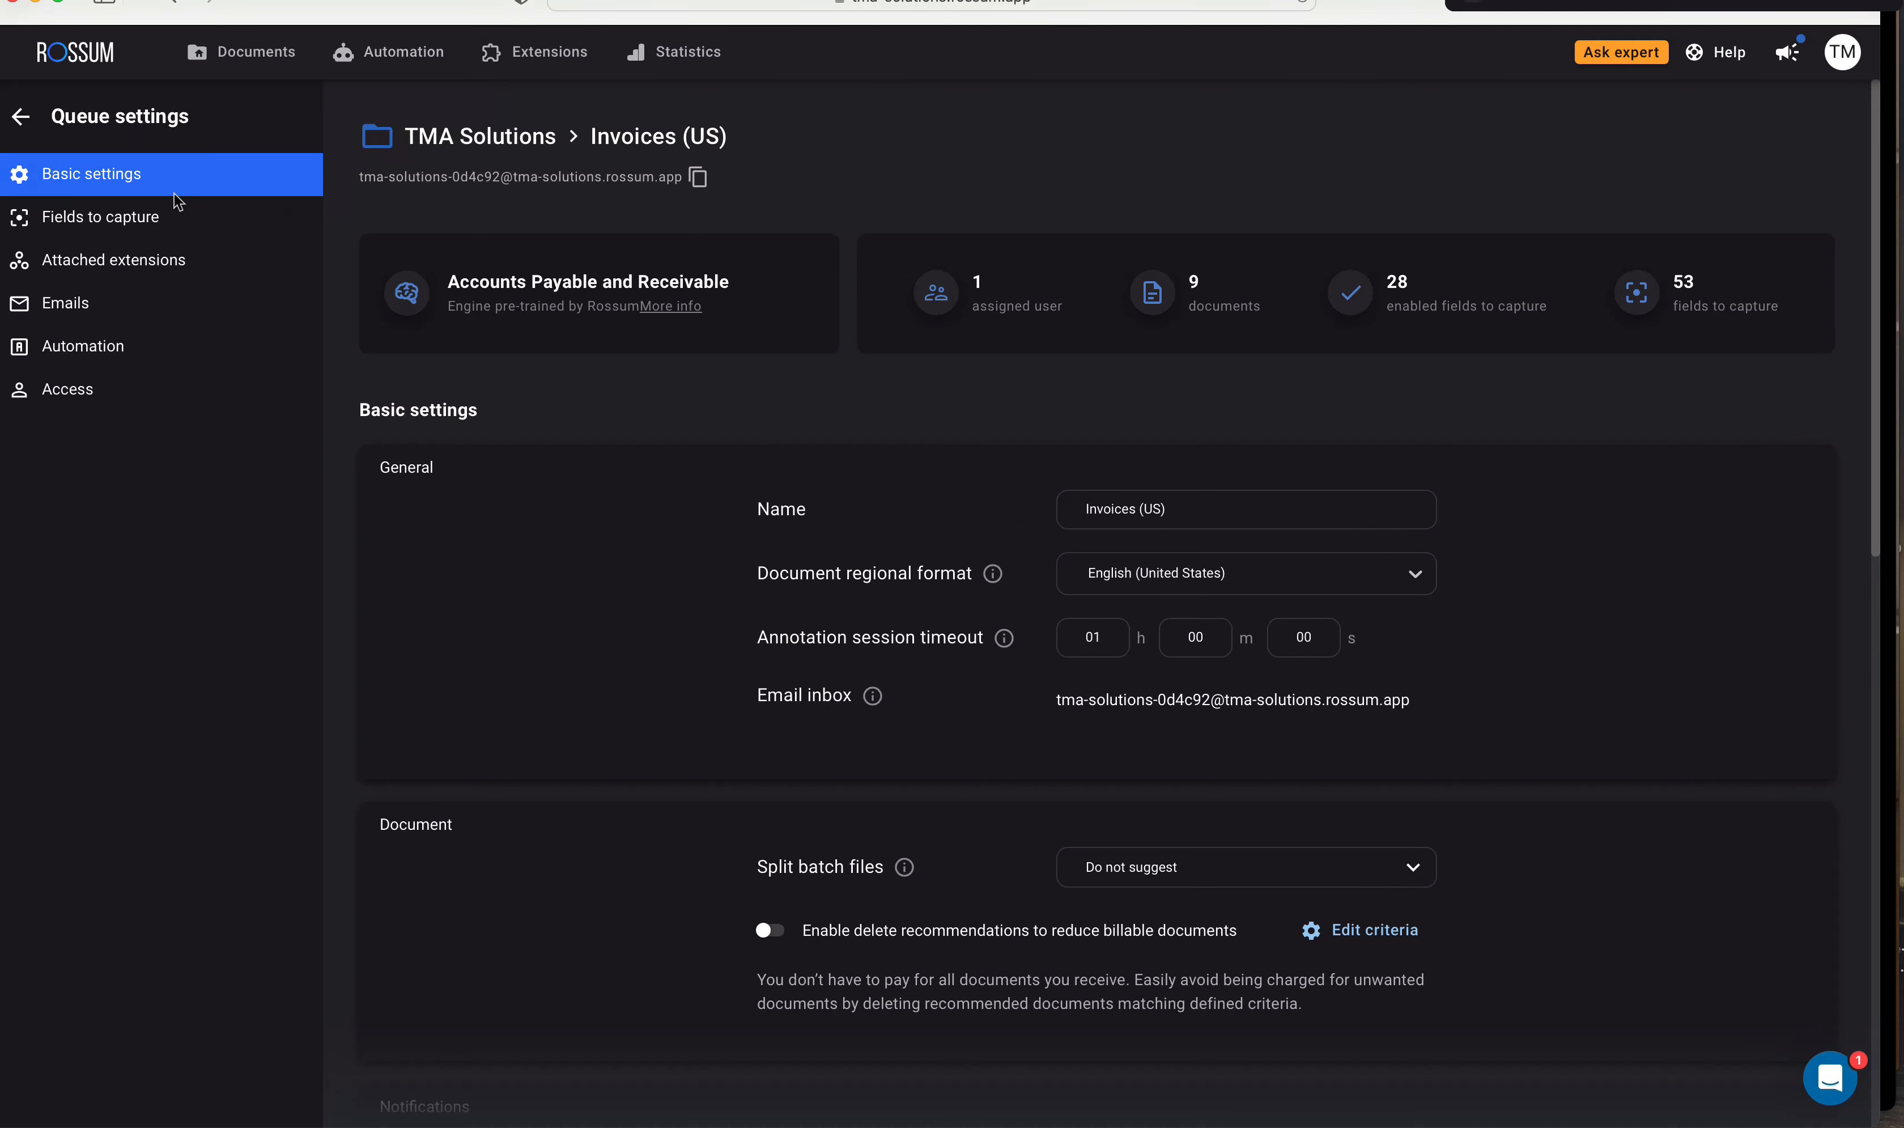
click(155, 215)
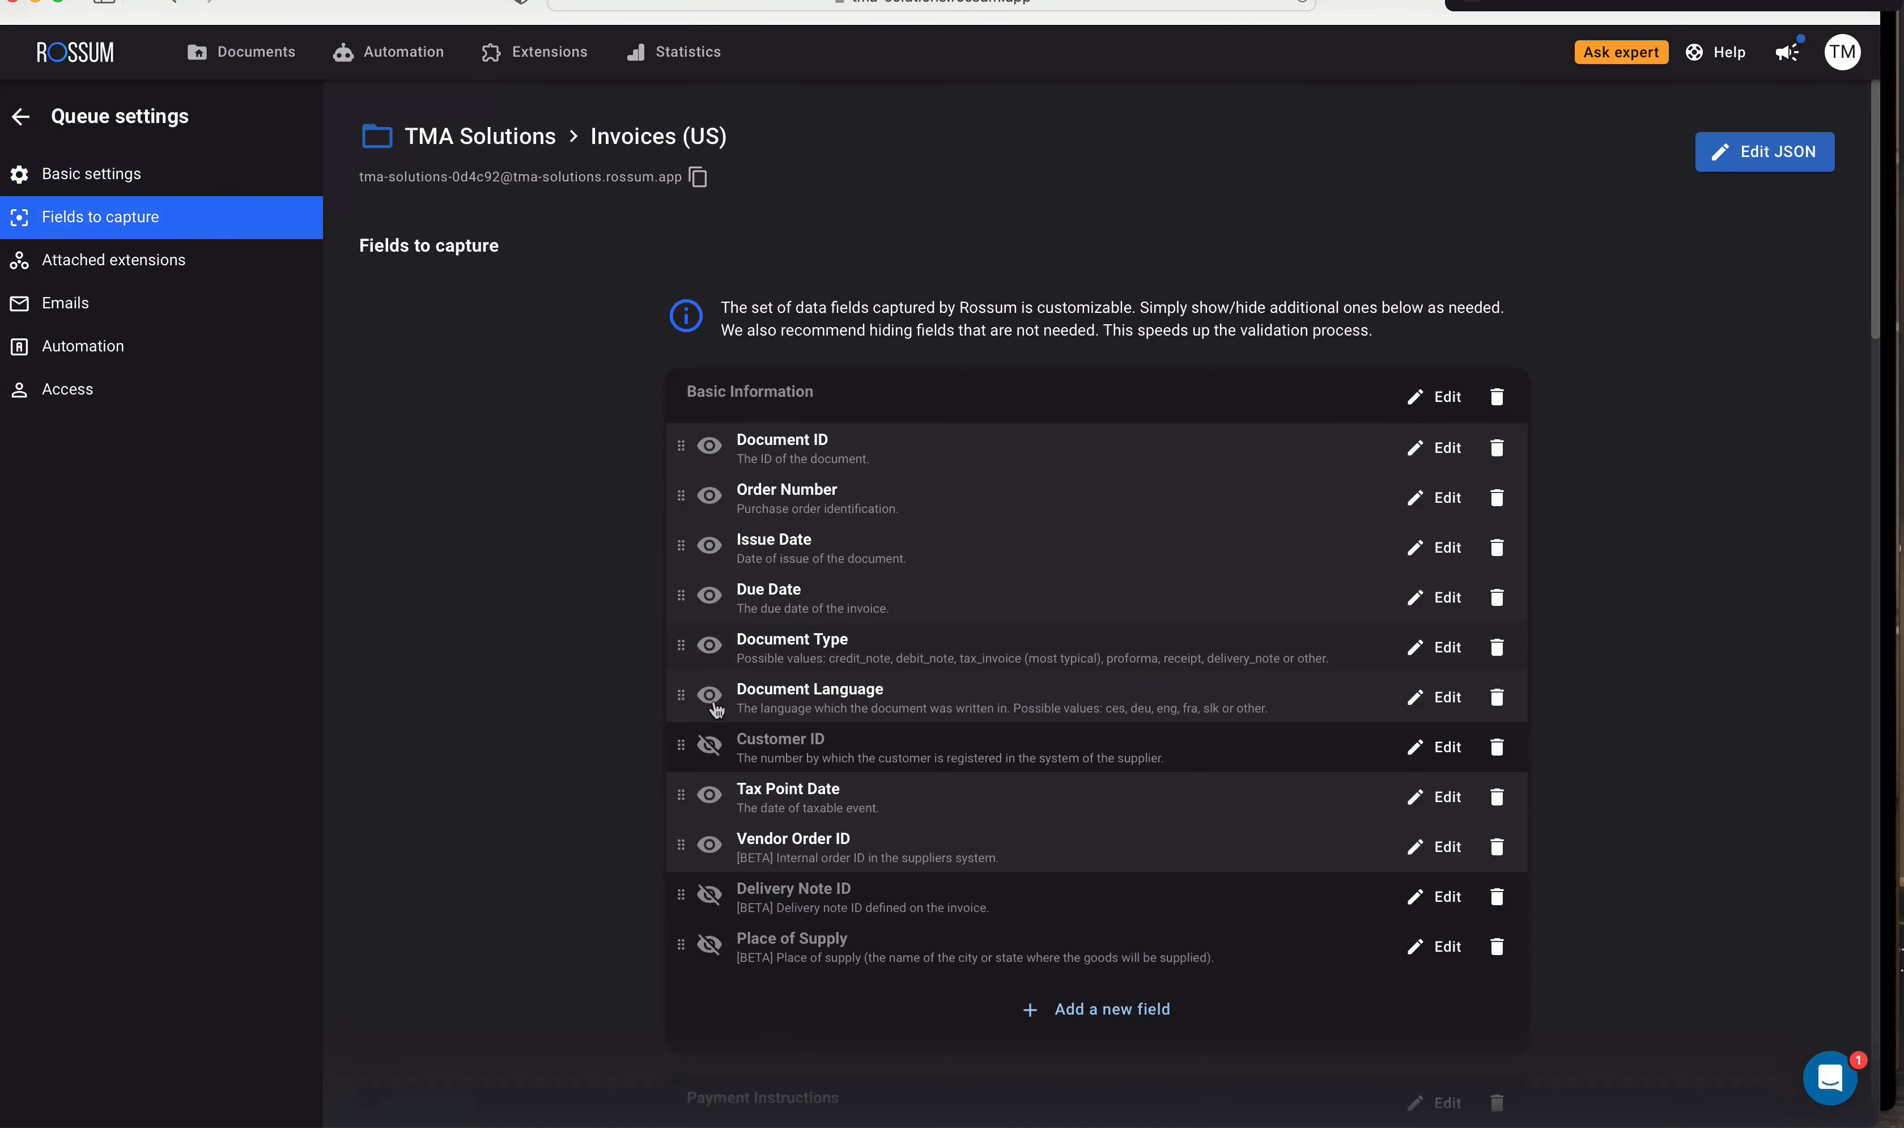
Toggle the Customer ID field's visibility on and off, and view the form for adding a new Basic Information field without saving.
click(714, 755)
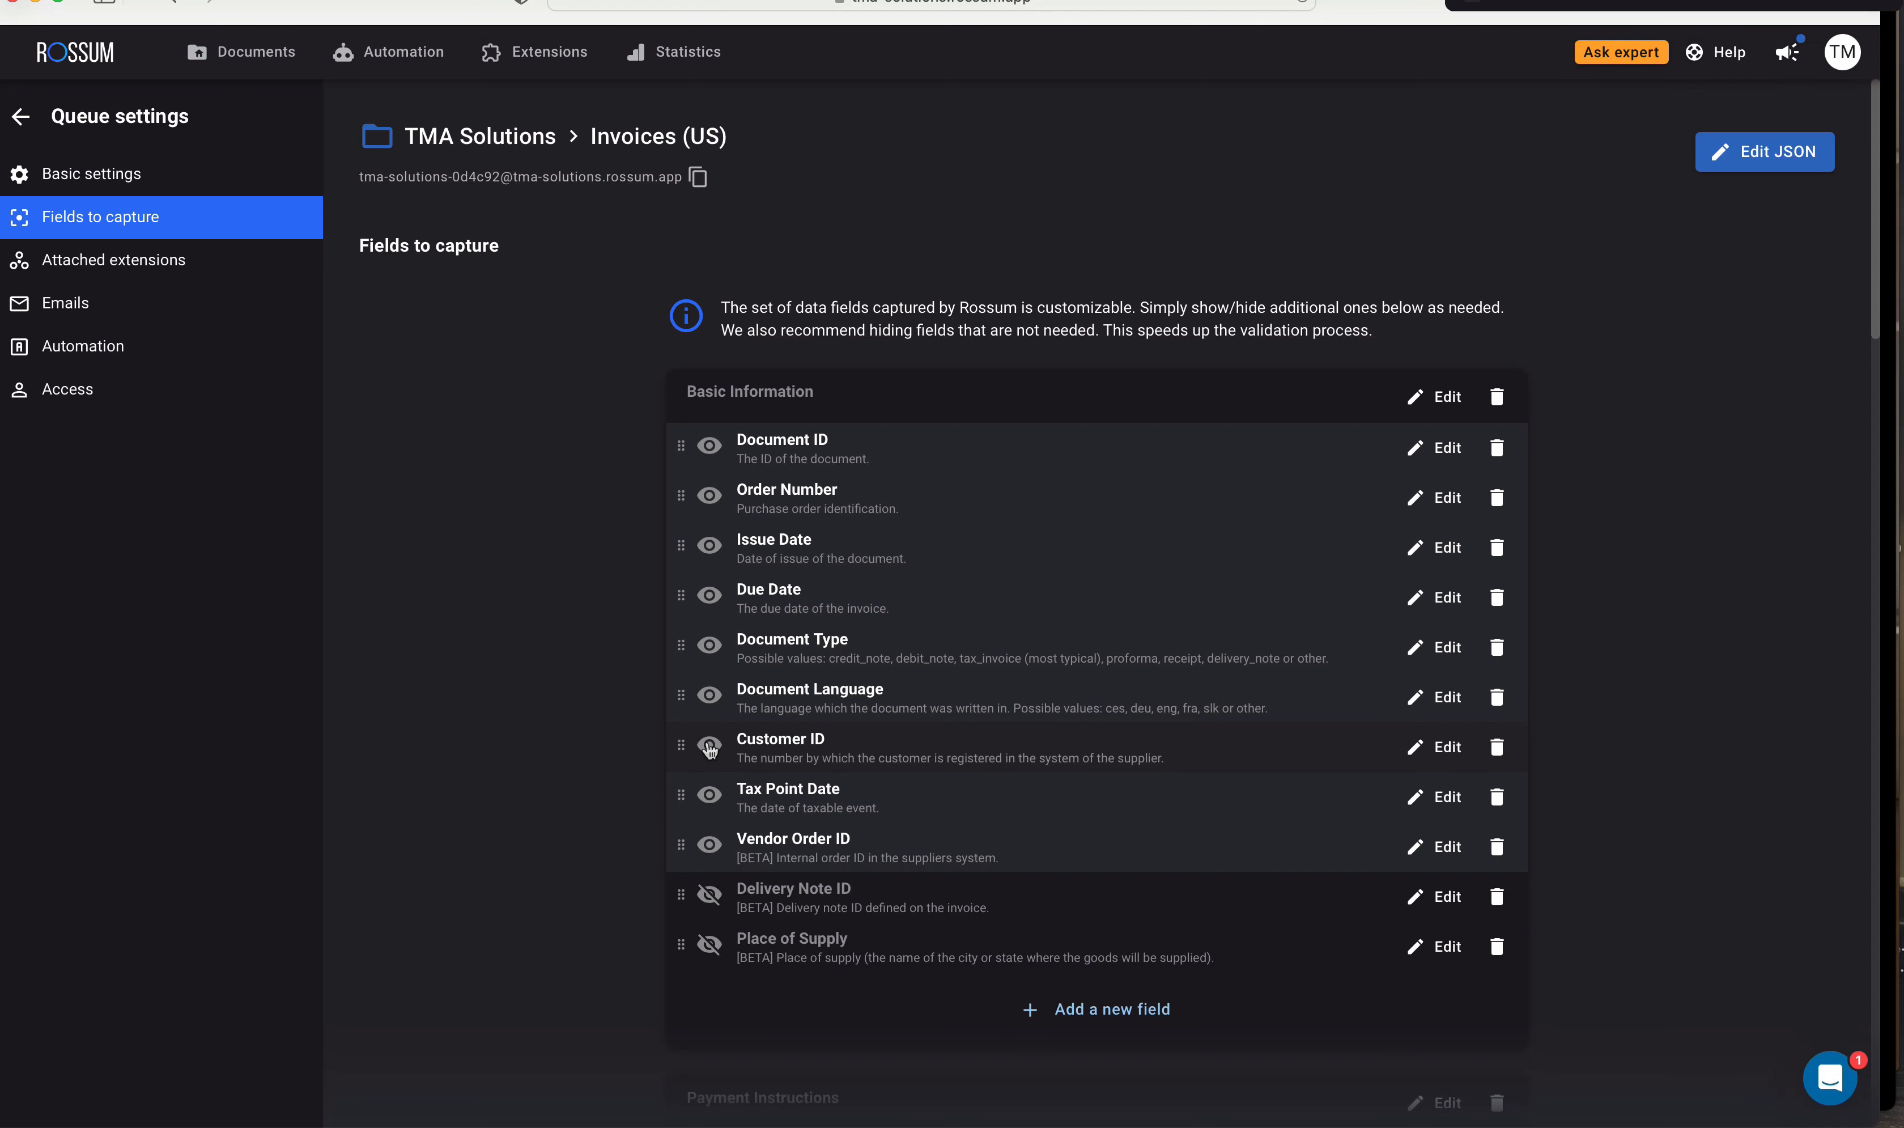
click(710, 746)
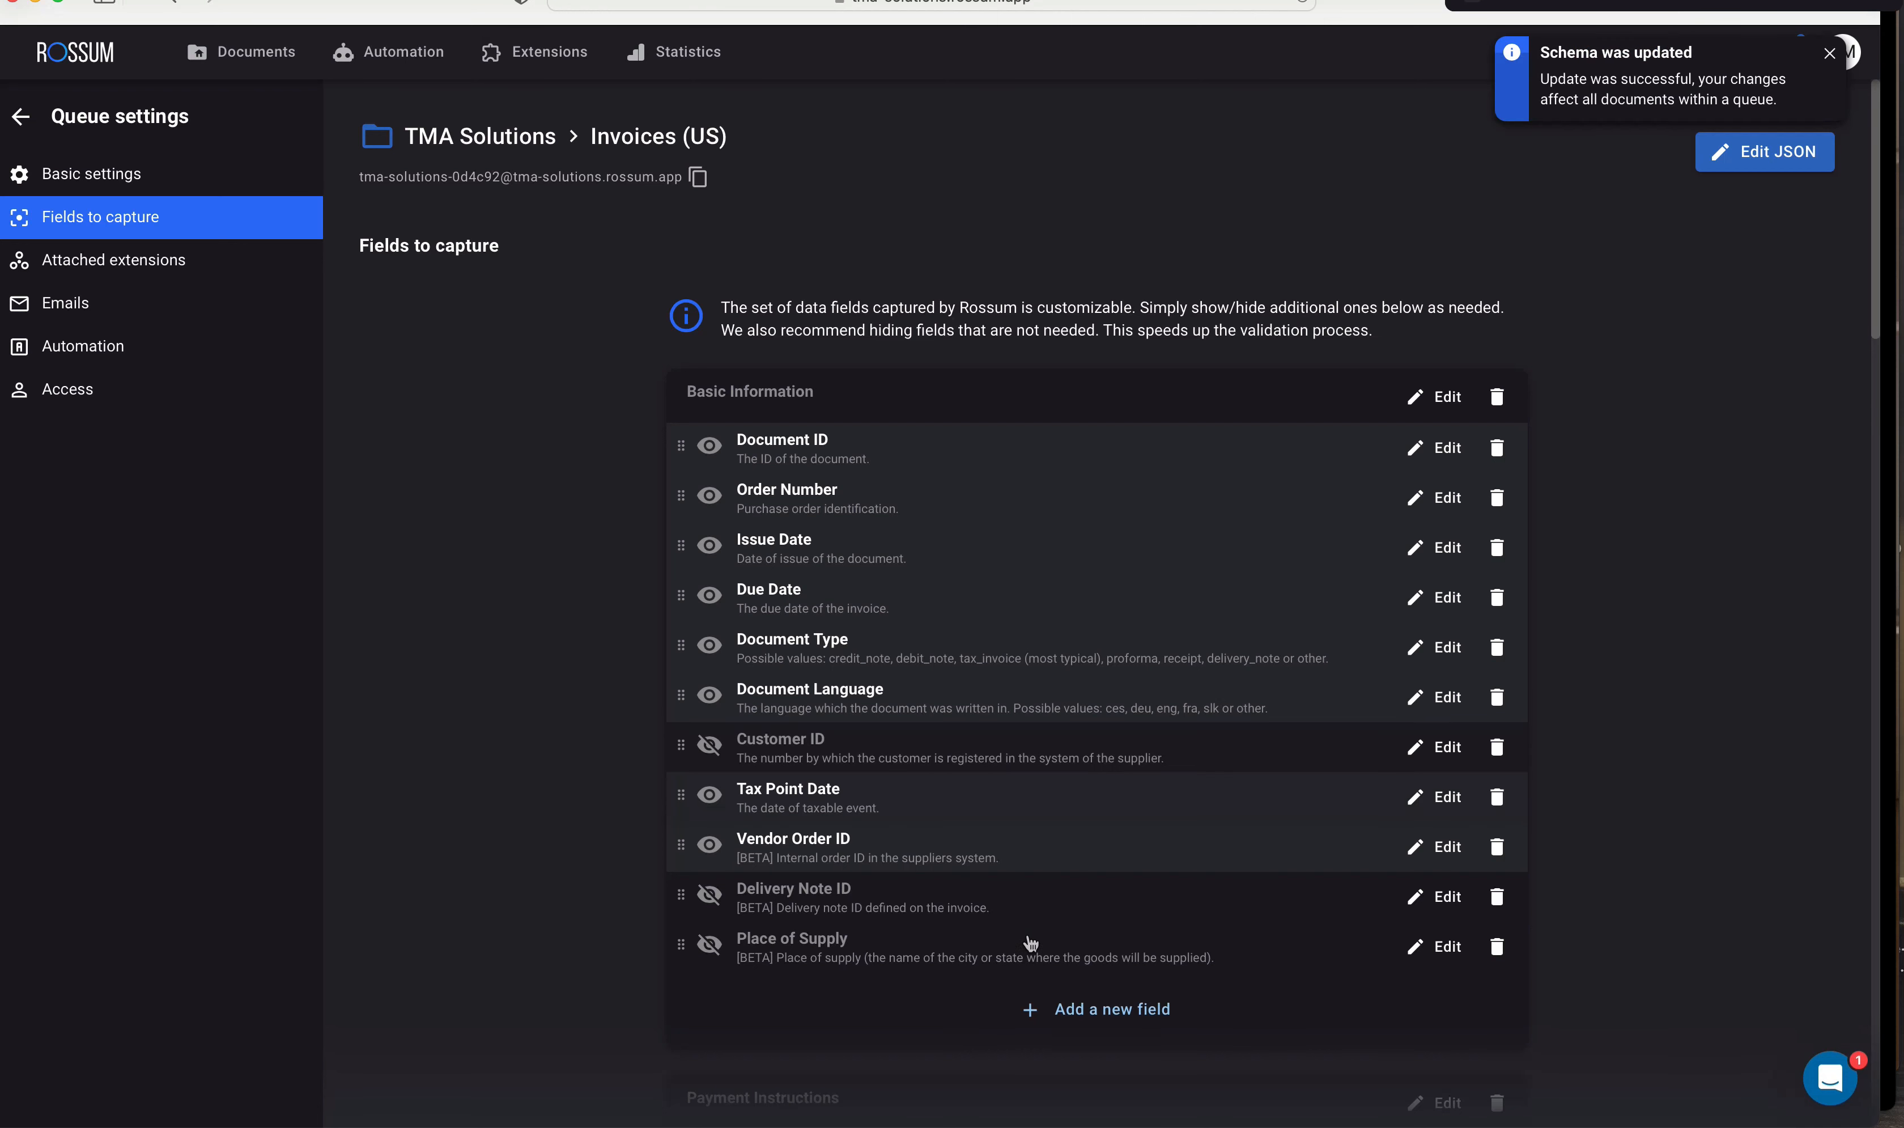
click(1124, 1012)
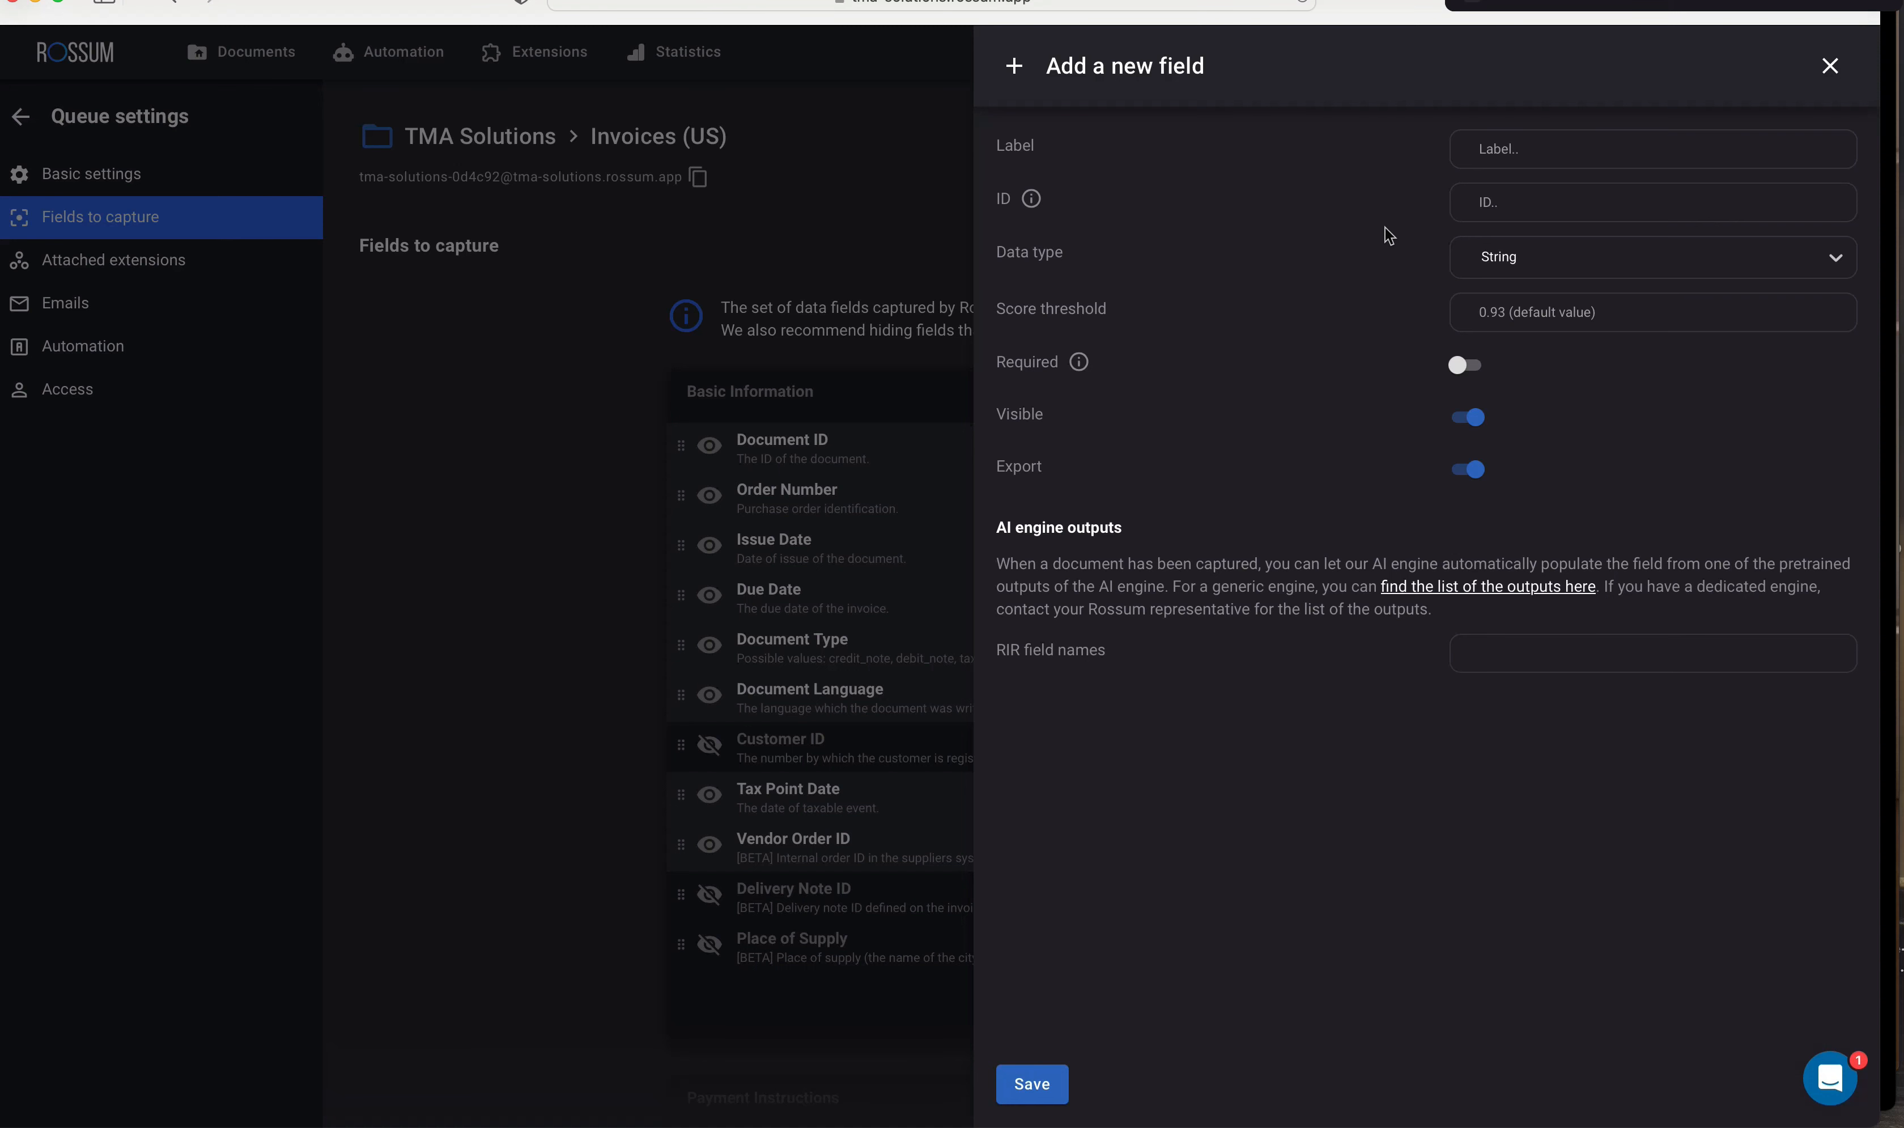
click(1832, 67)
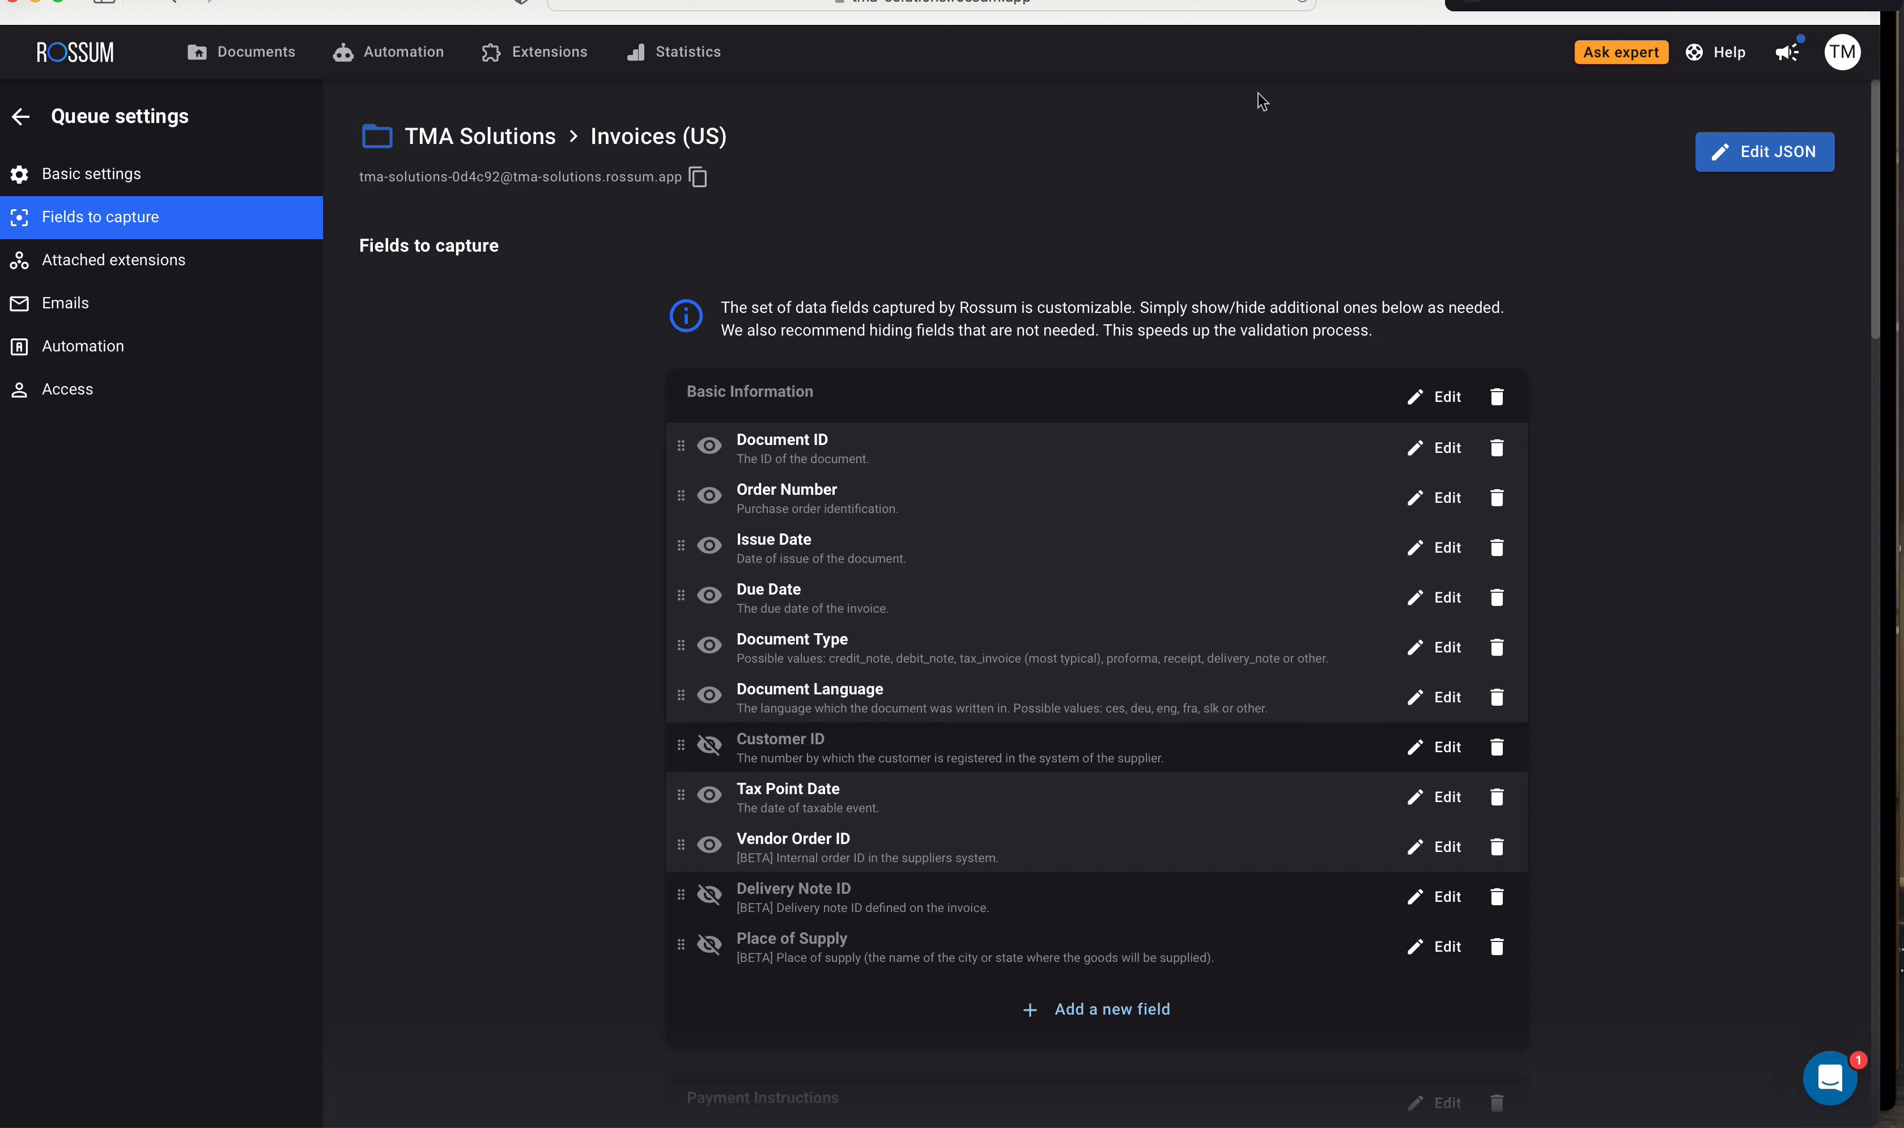
Open the automation settings of the Invoices (US) queue, try the other automation levels and set document automation to Confident.
mouse_move(402, 58)
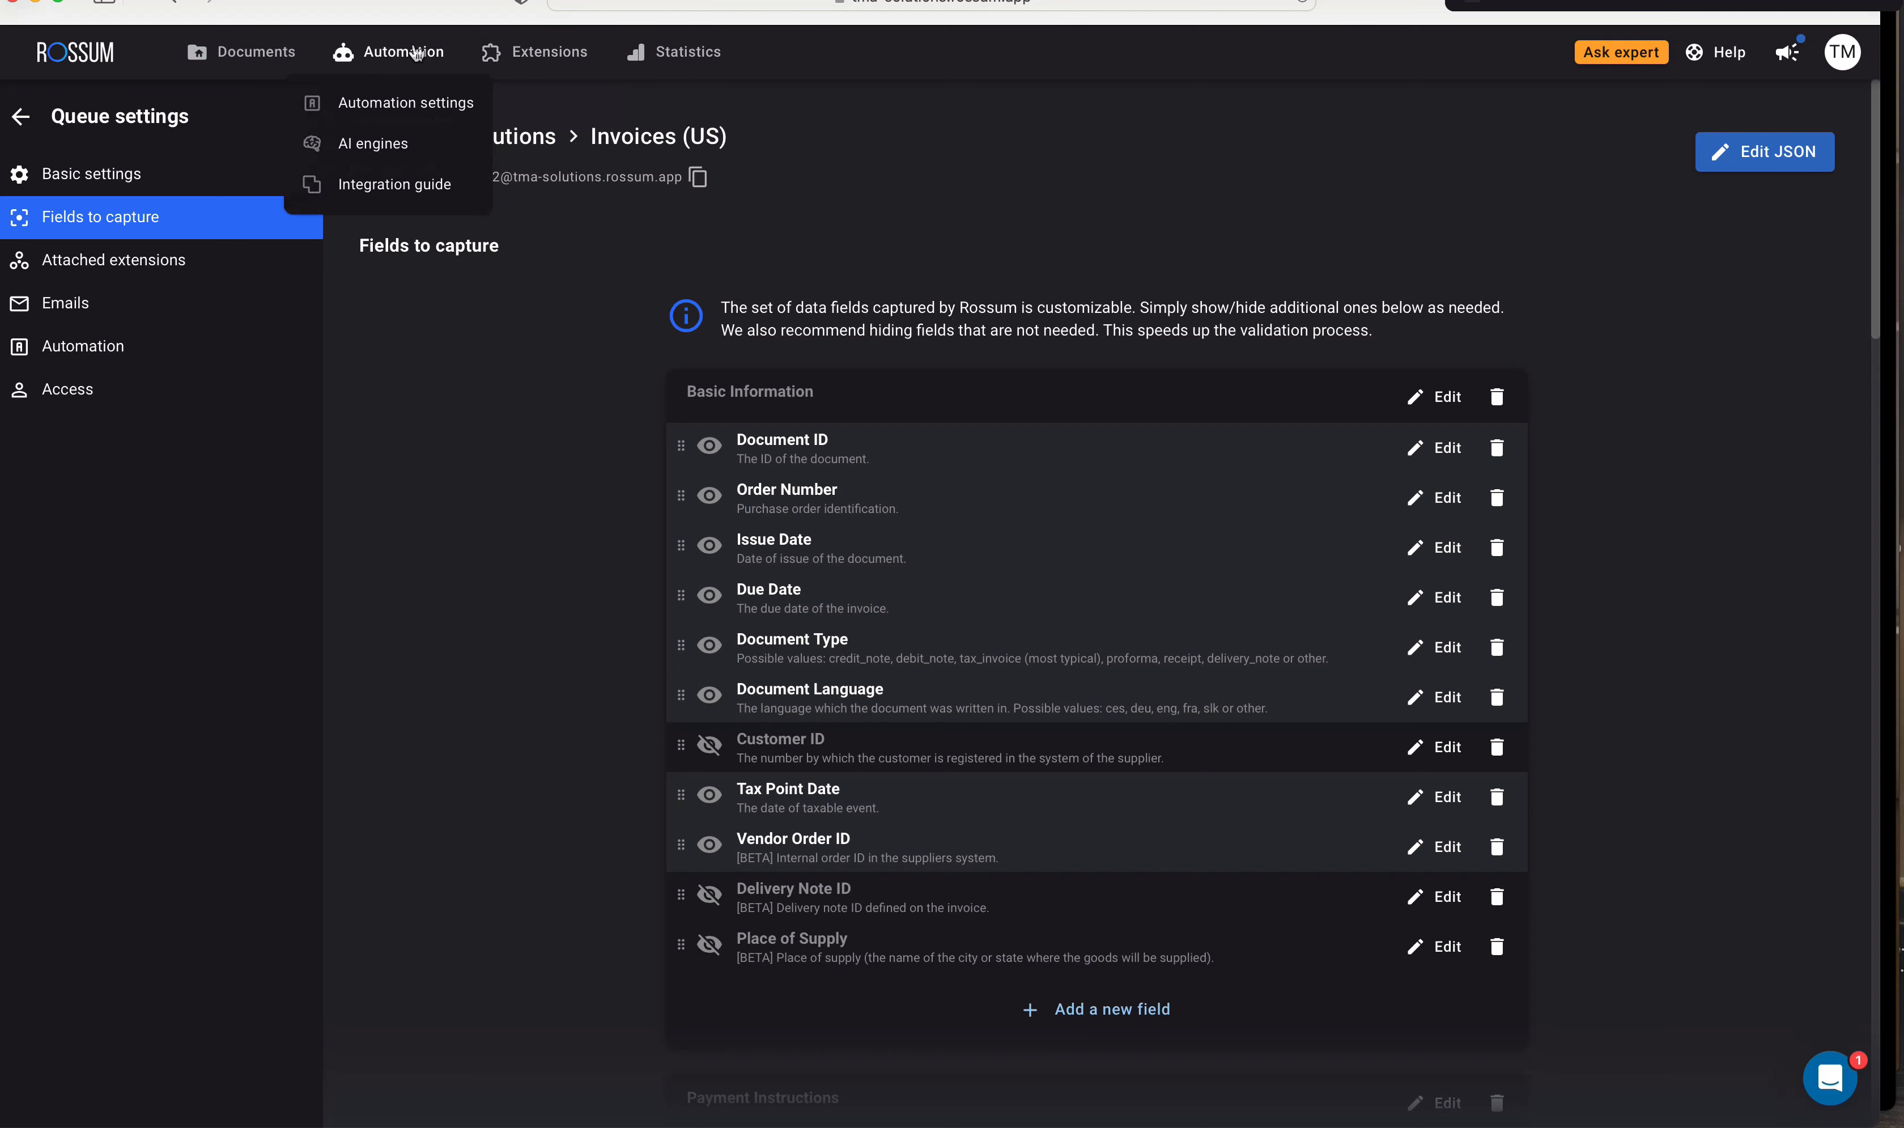
click(402, 105)
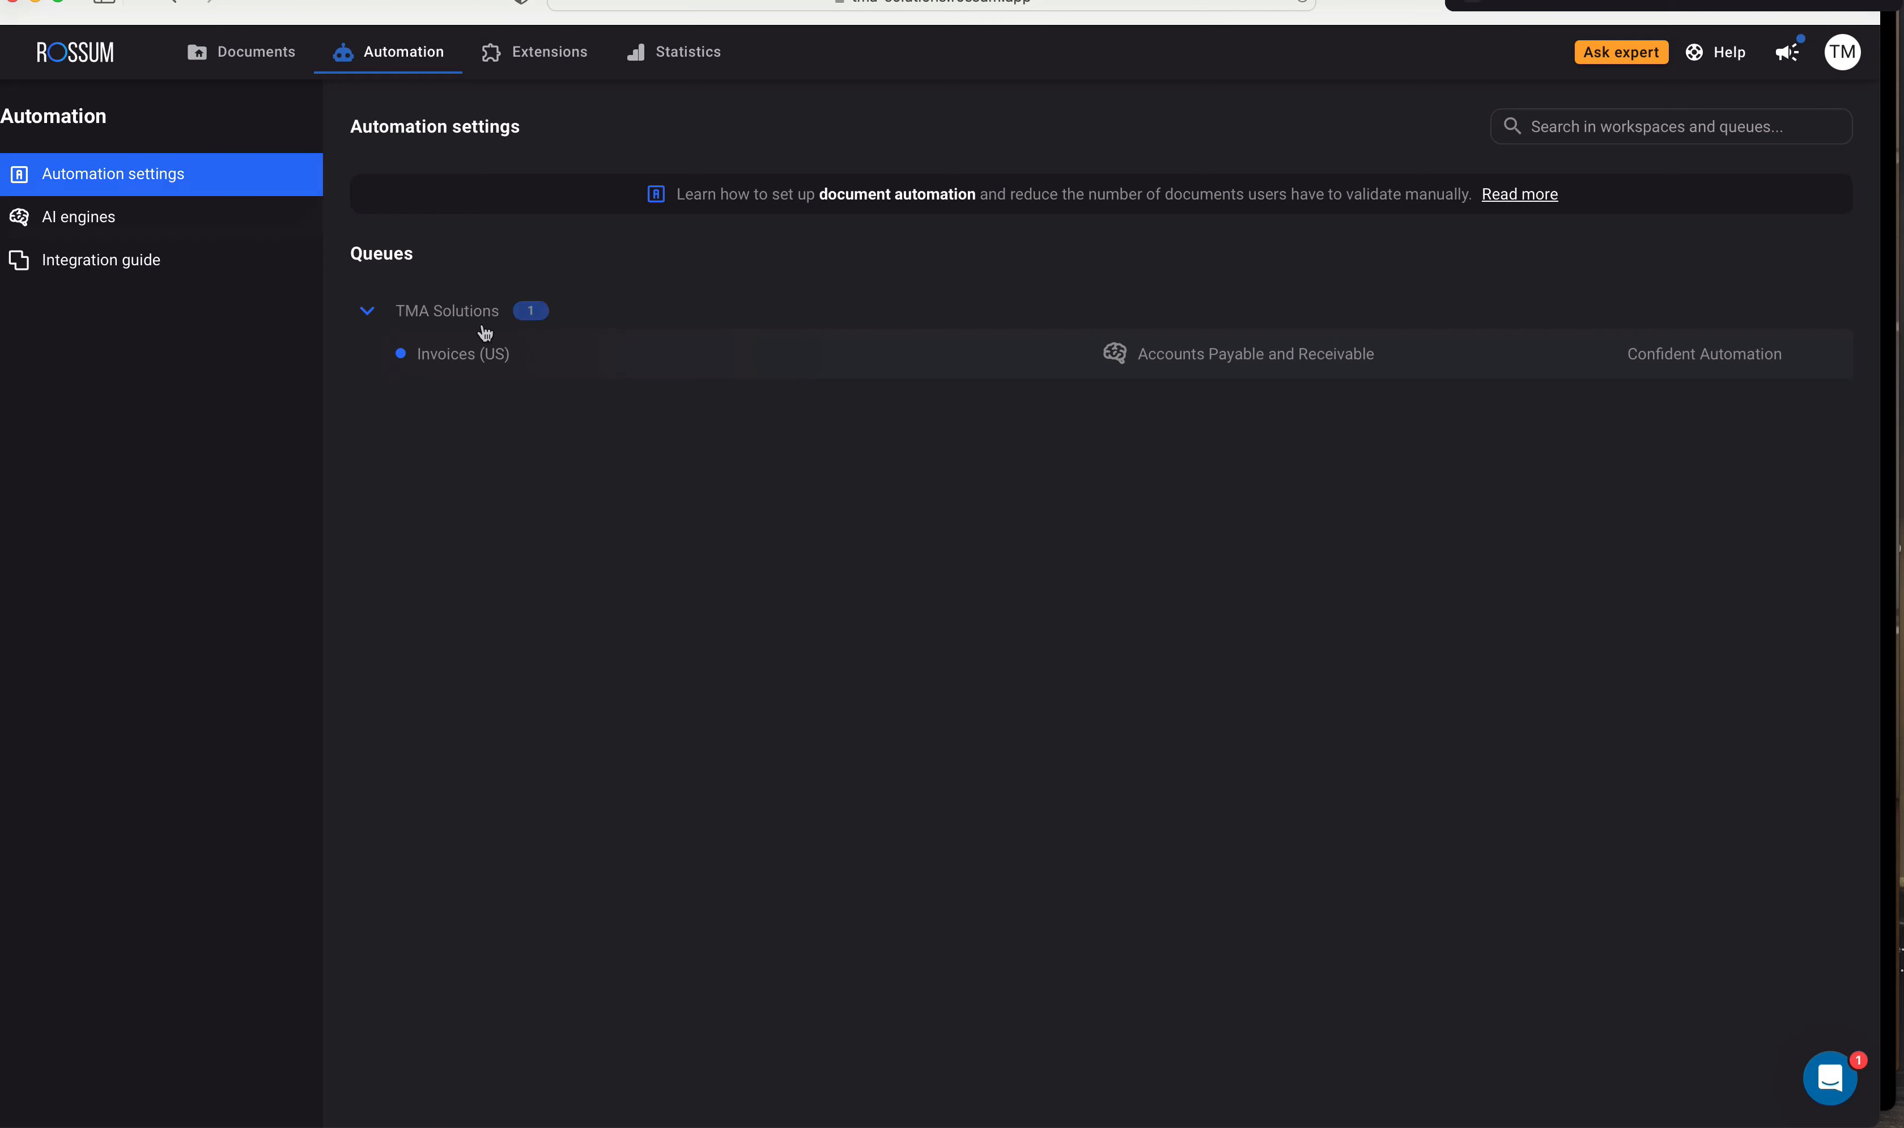
click(487, 356)
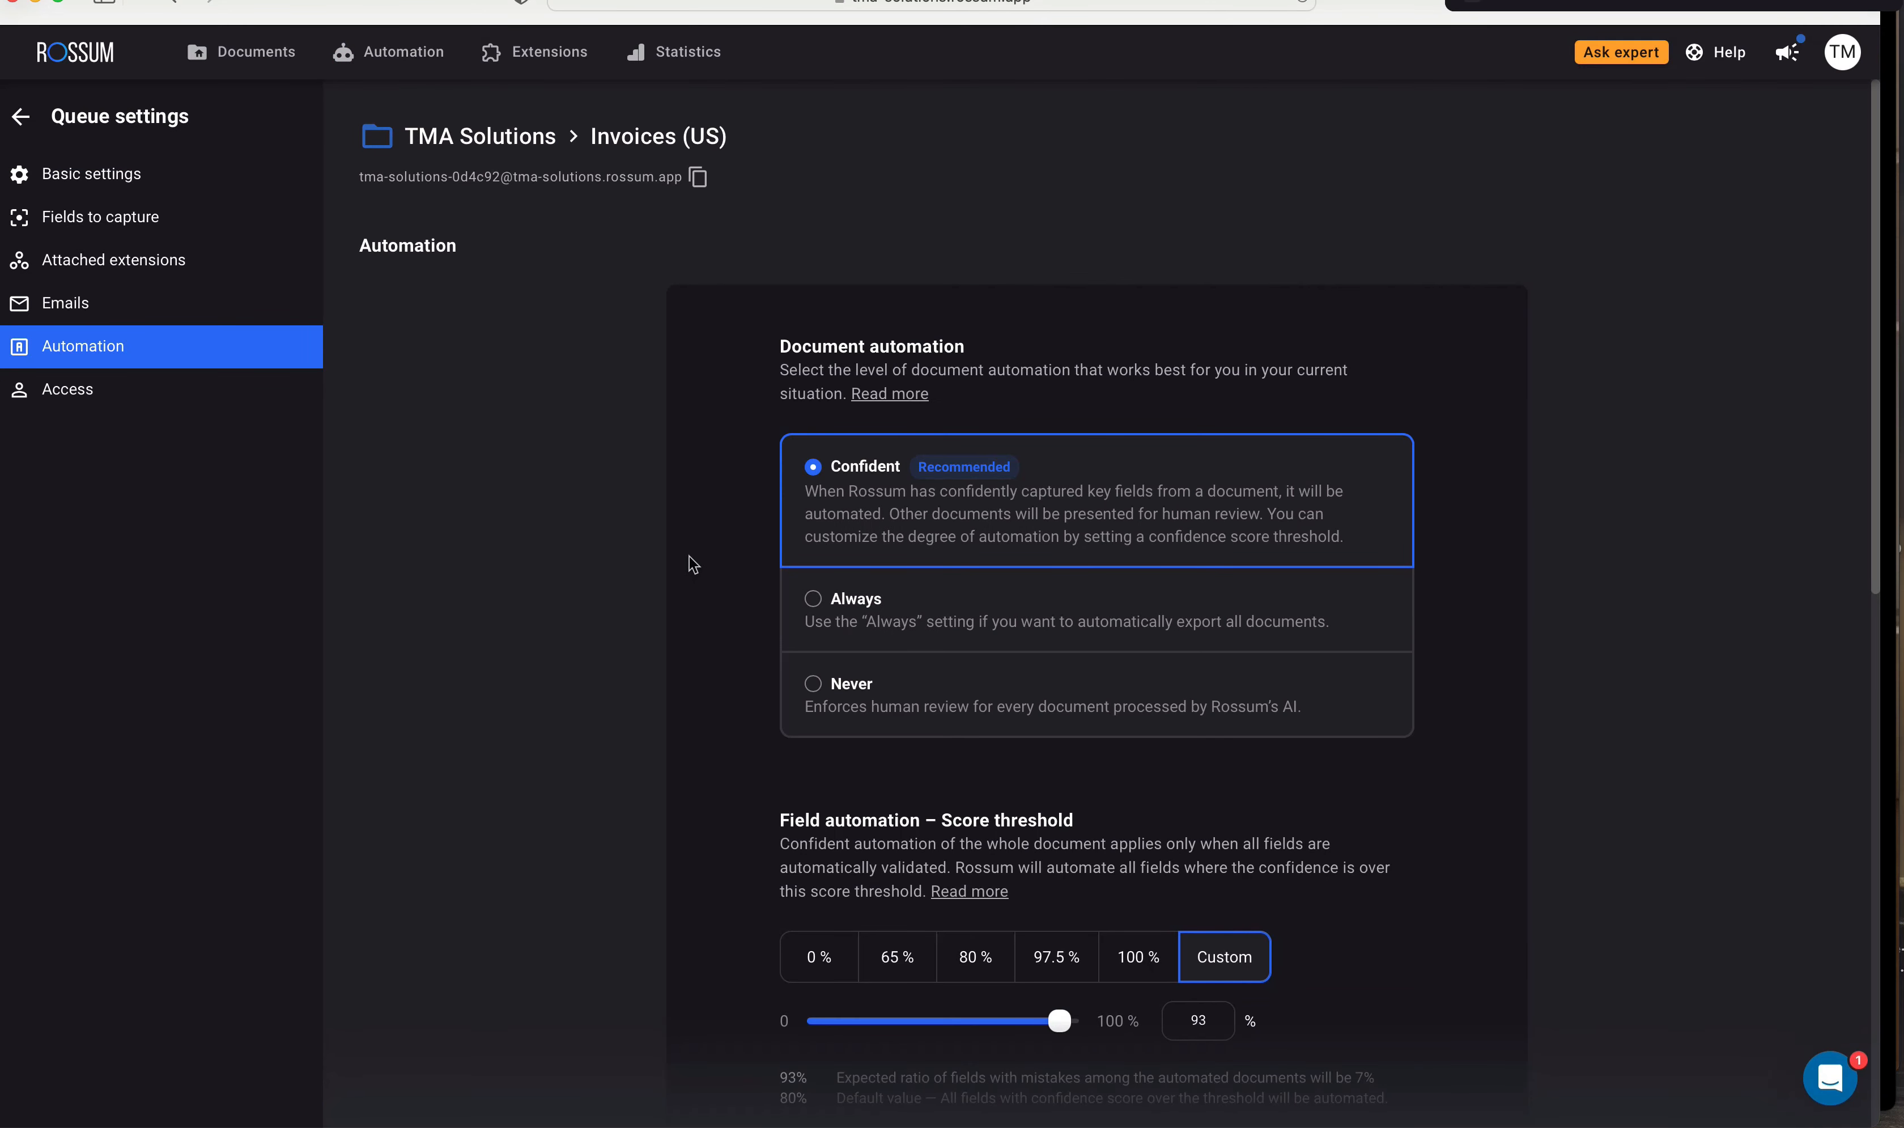
click(815, 684)
click(813, 604)
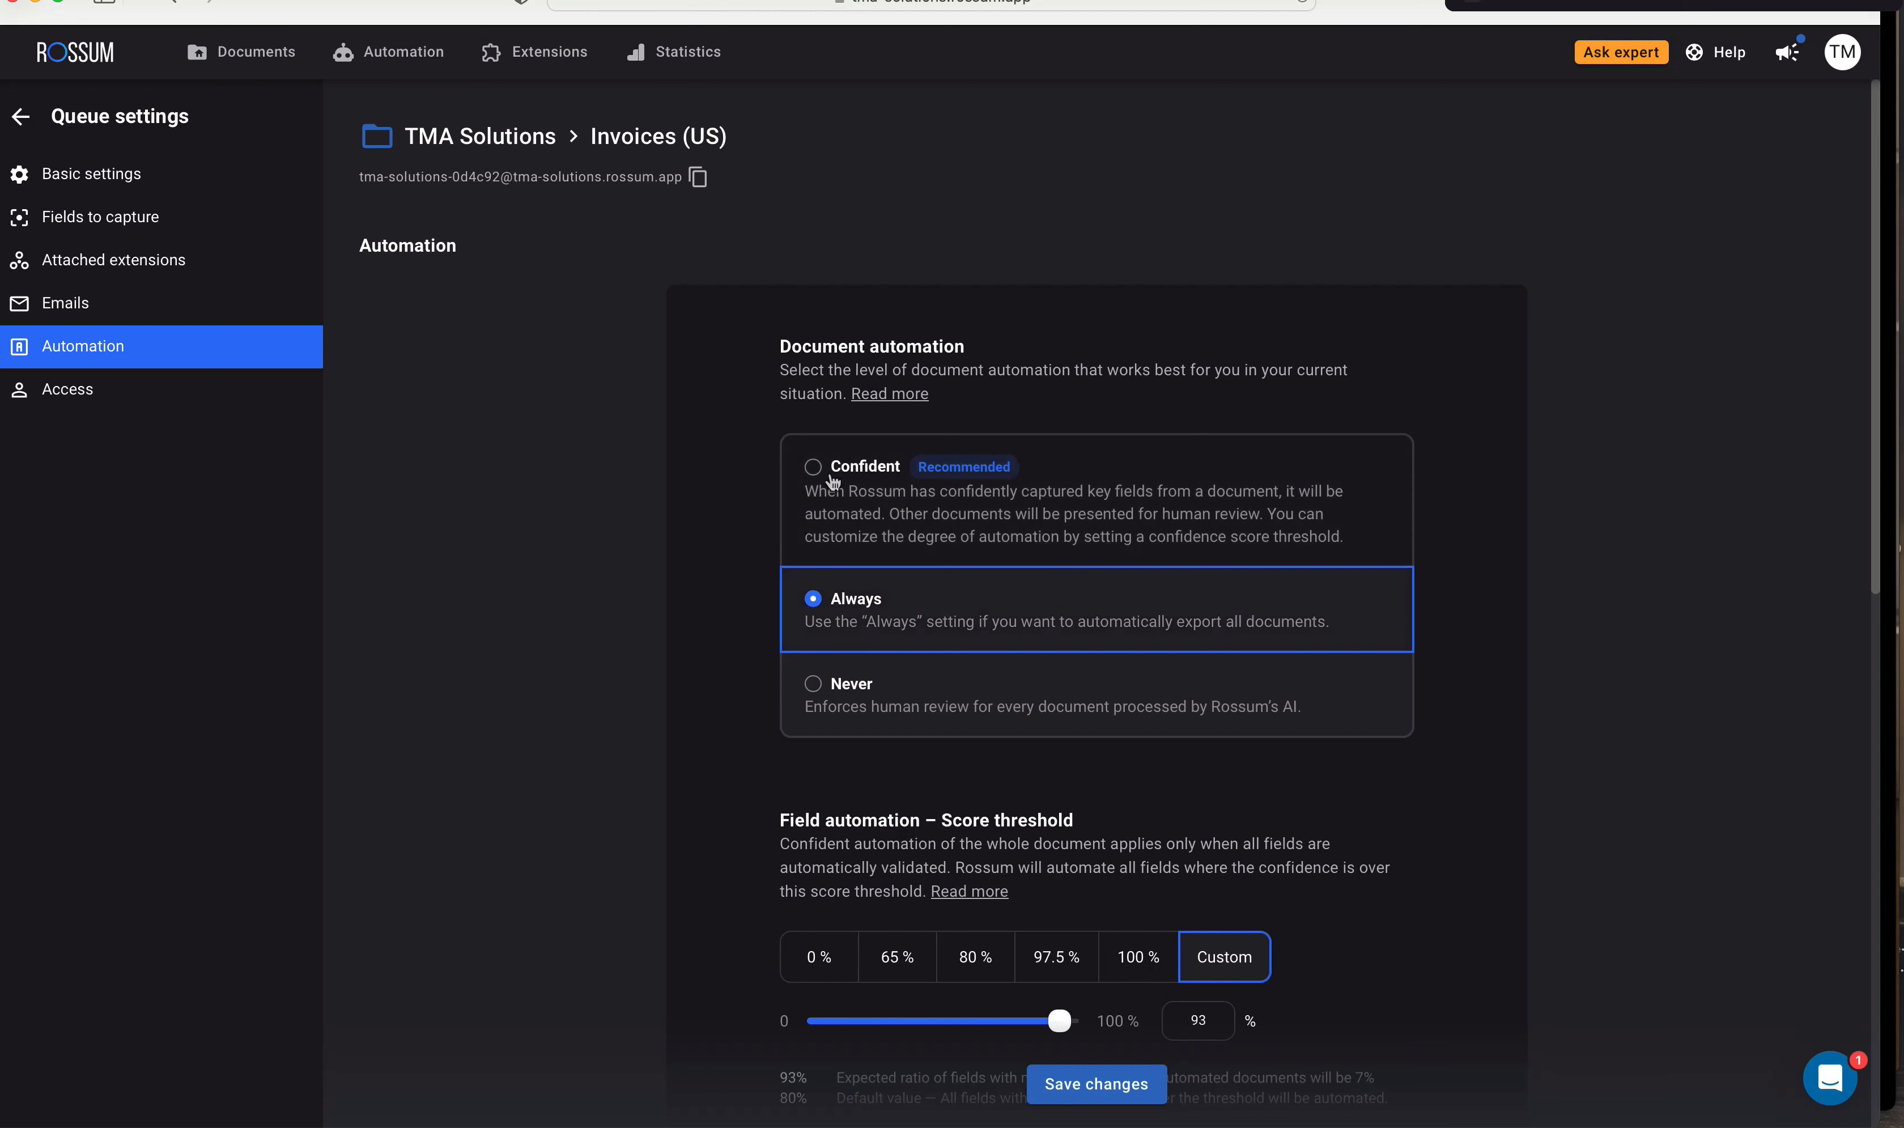
click(815, 466)
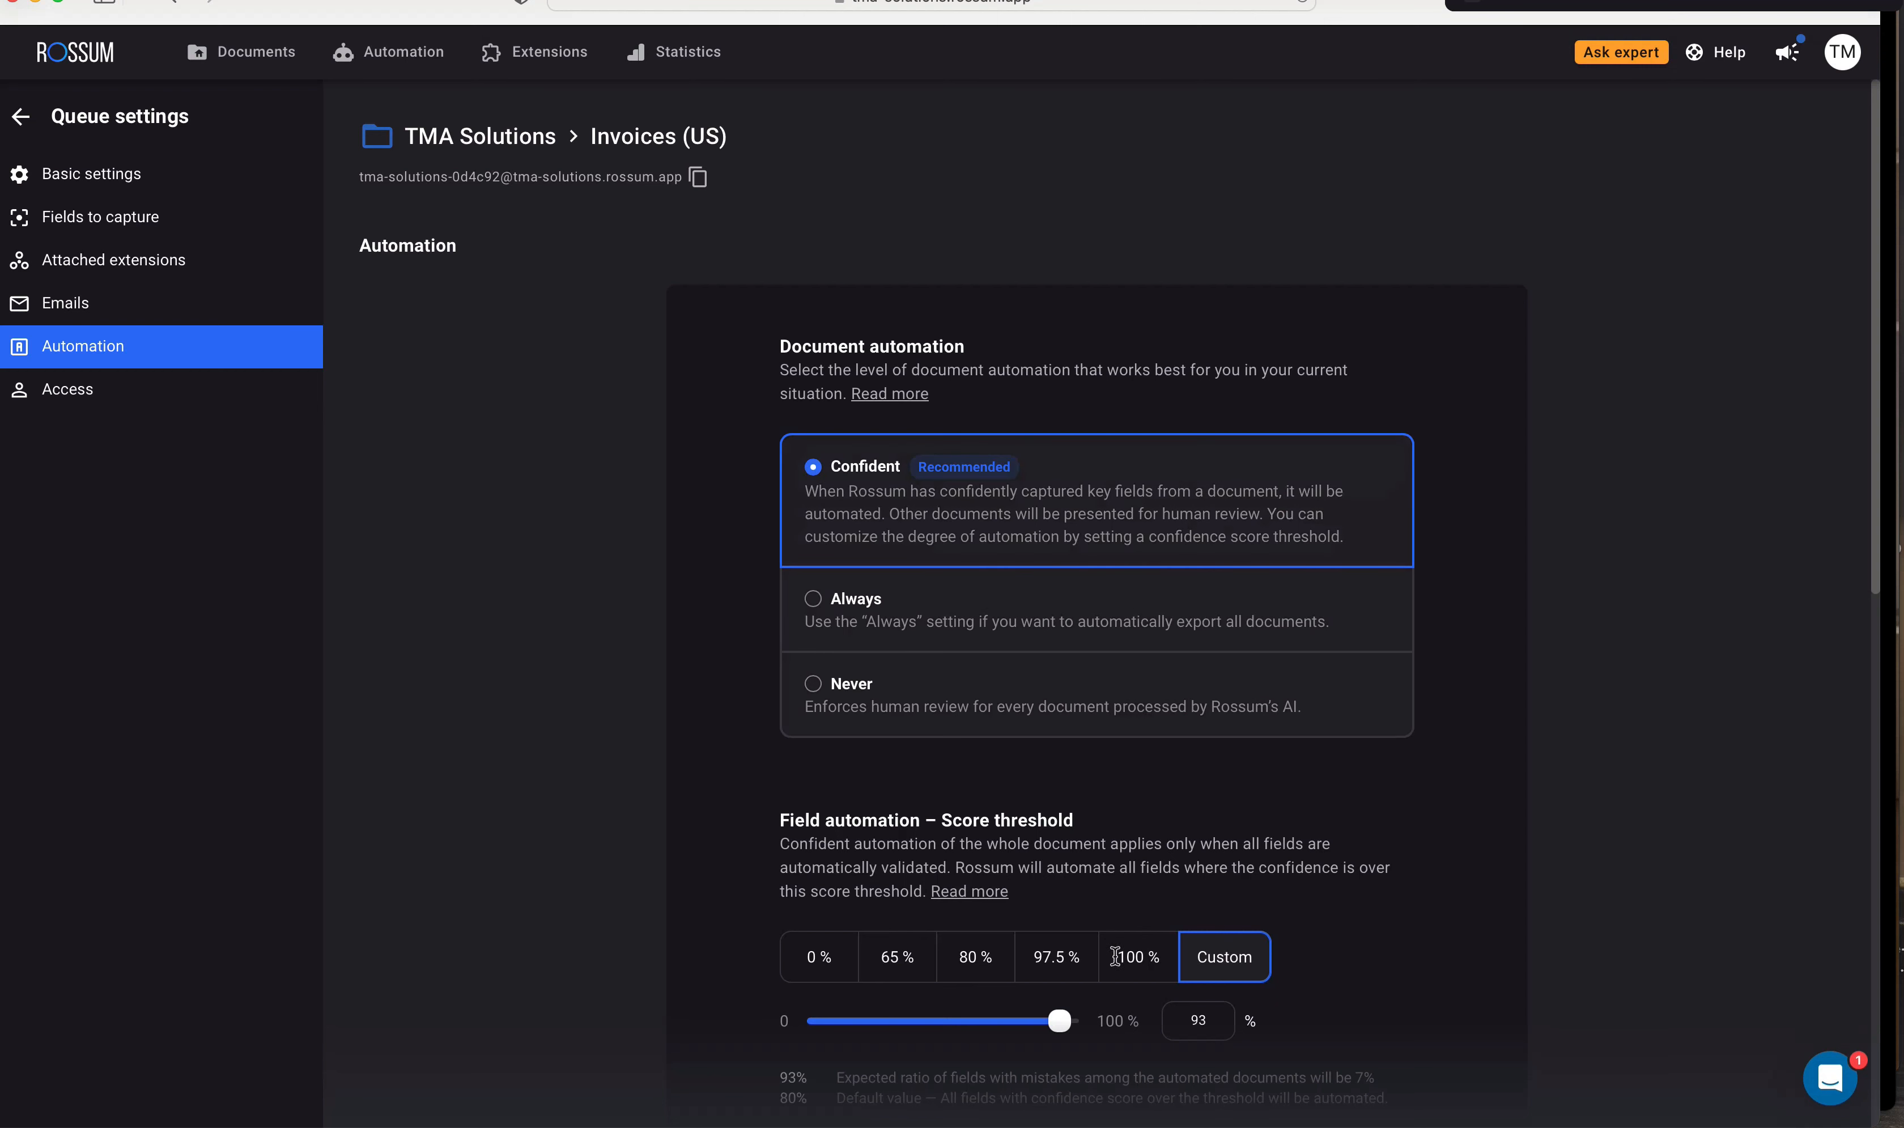
Set a custom field automation score threshold of 94 % and save the changes.
click(1054, 965)
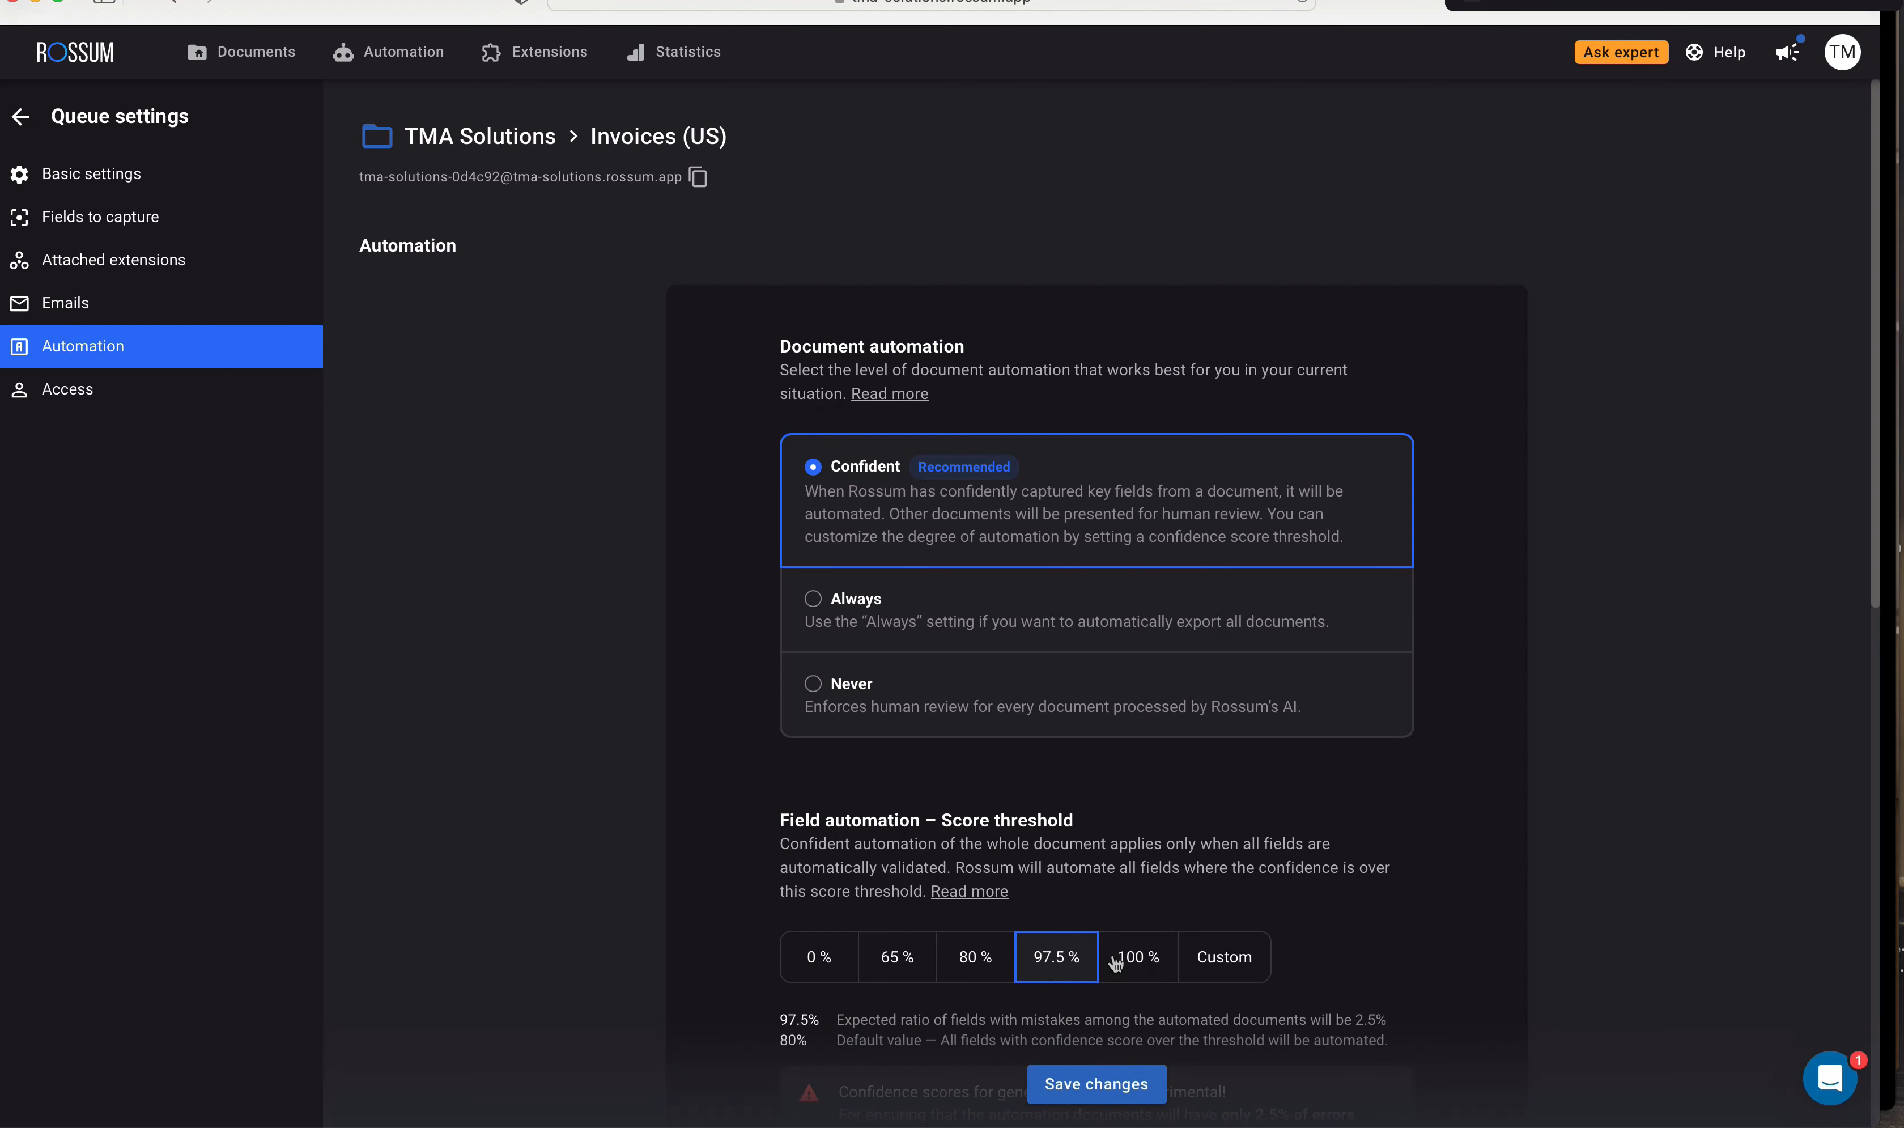
click(1223, 967)
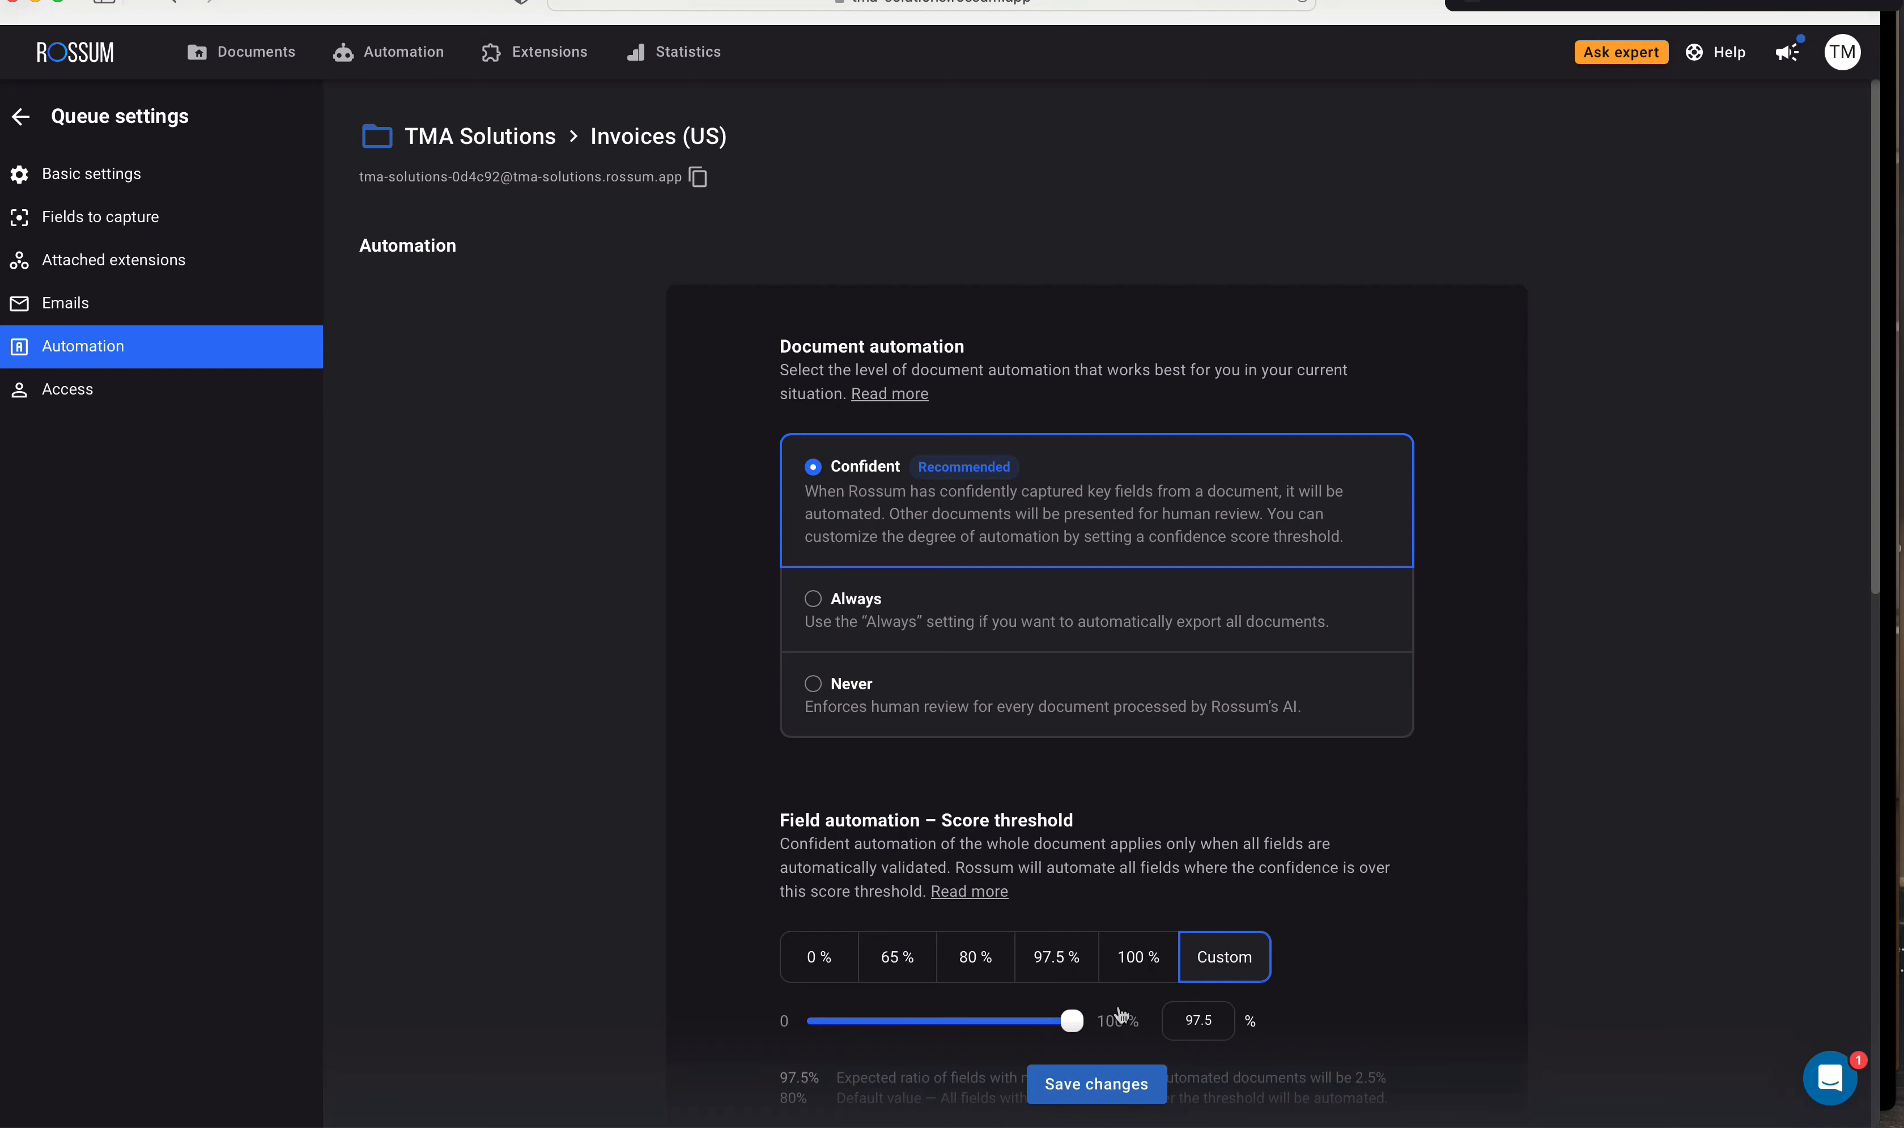
drag(1081, 1034, 1060, 1035)
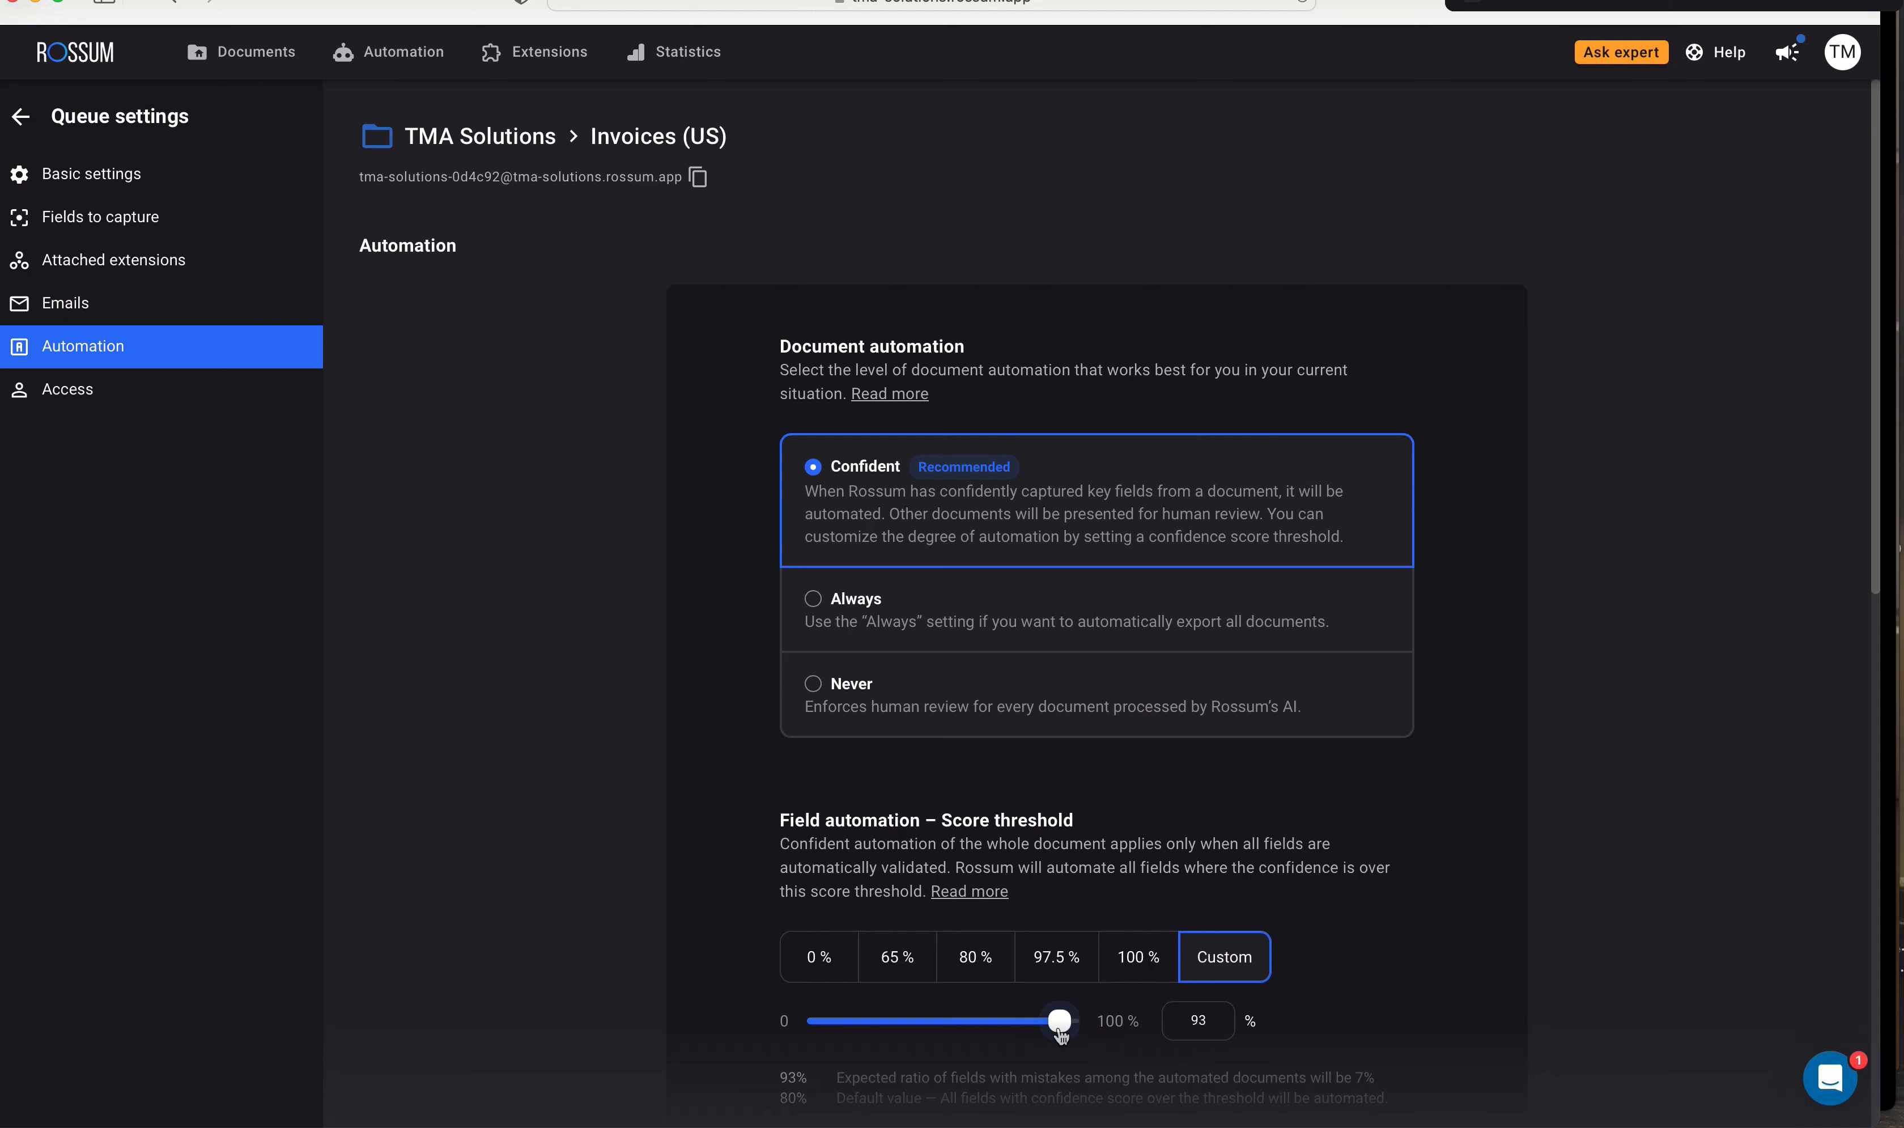
click(1065, 1024)
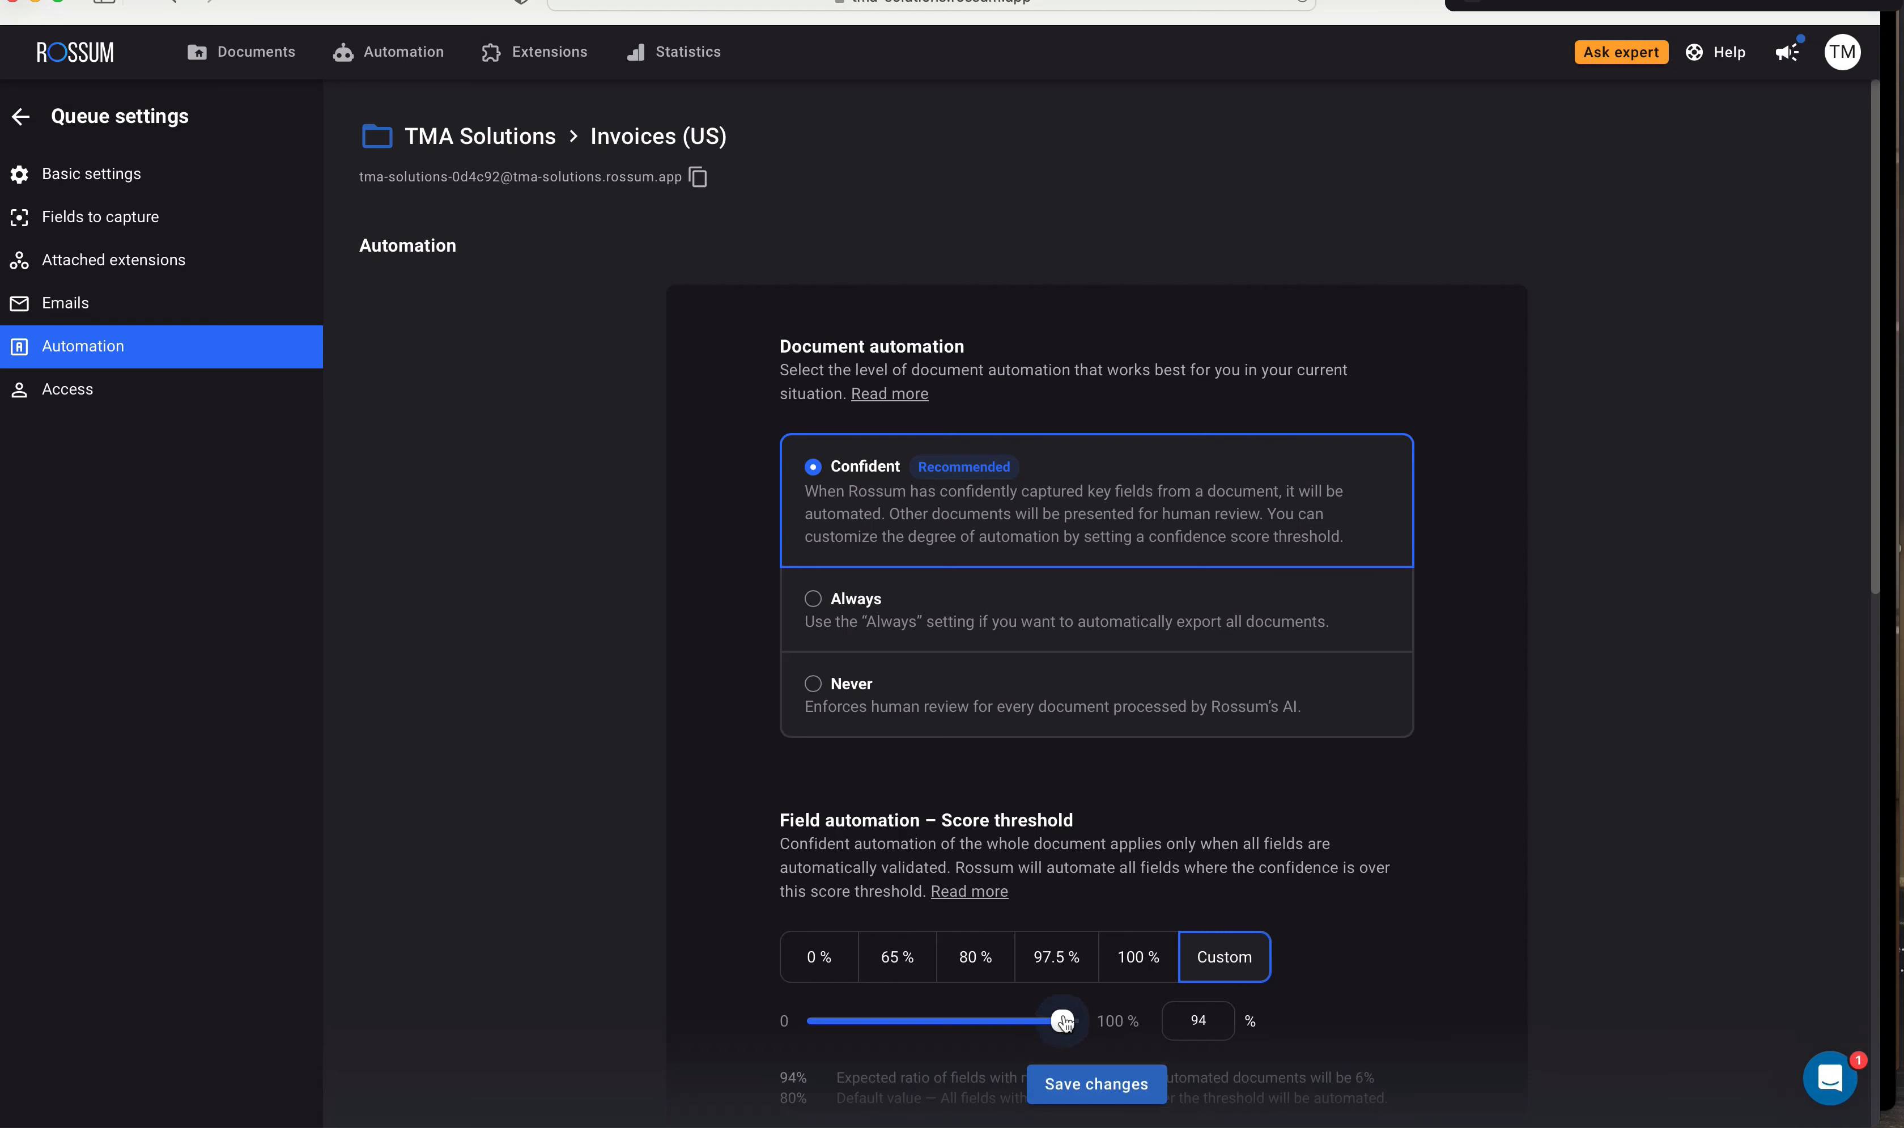
click(1086, 1085)
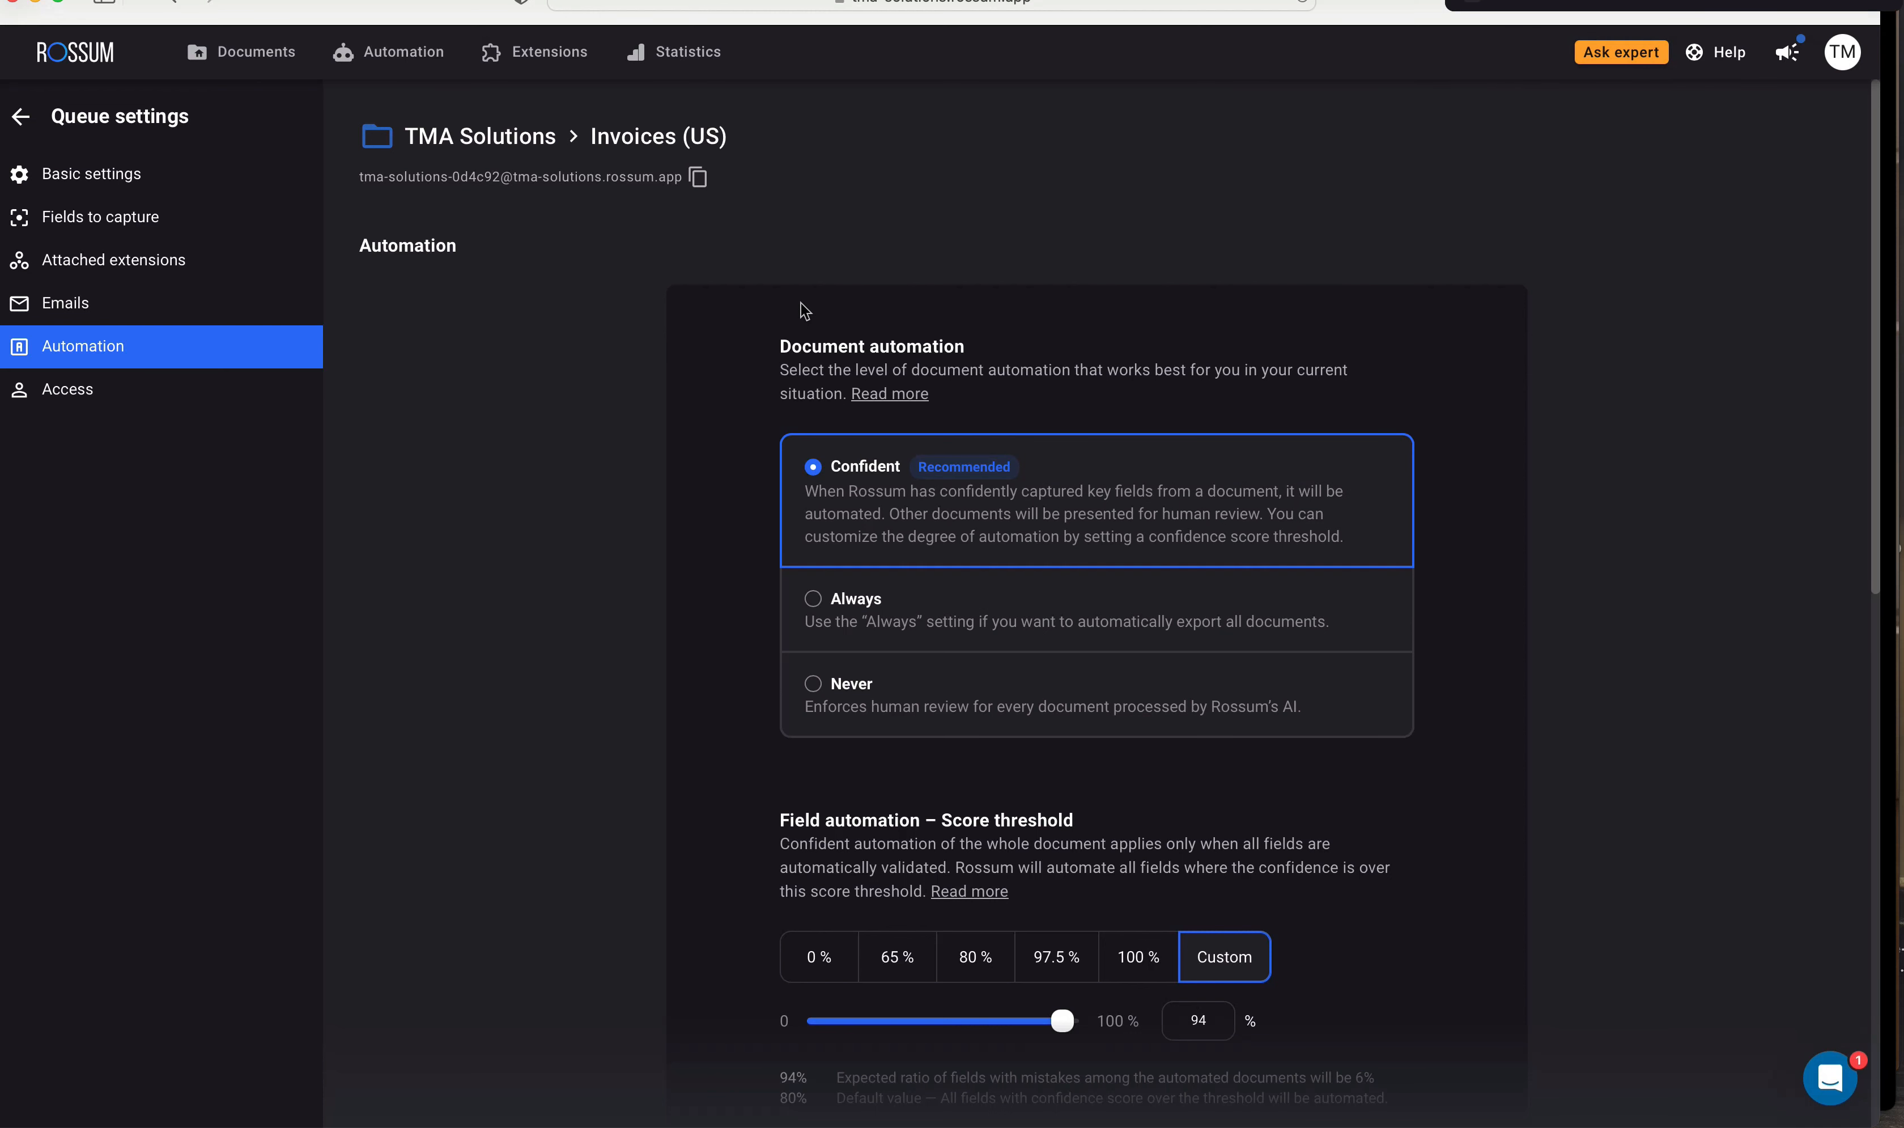
Browse the pre-built extensions and integrations offered in the Rossum Store.
mouse_move(553, 55)
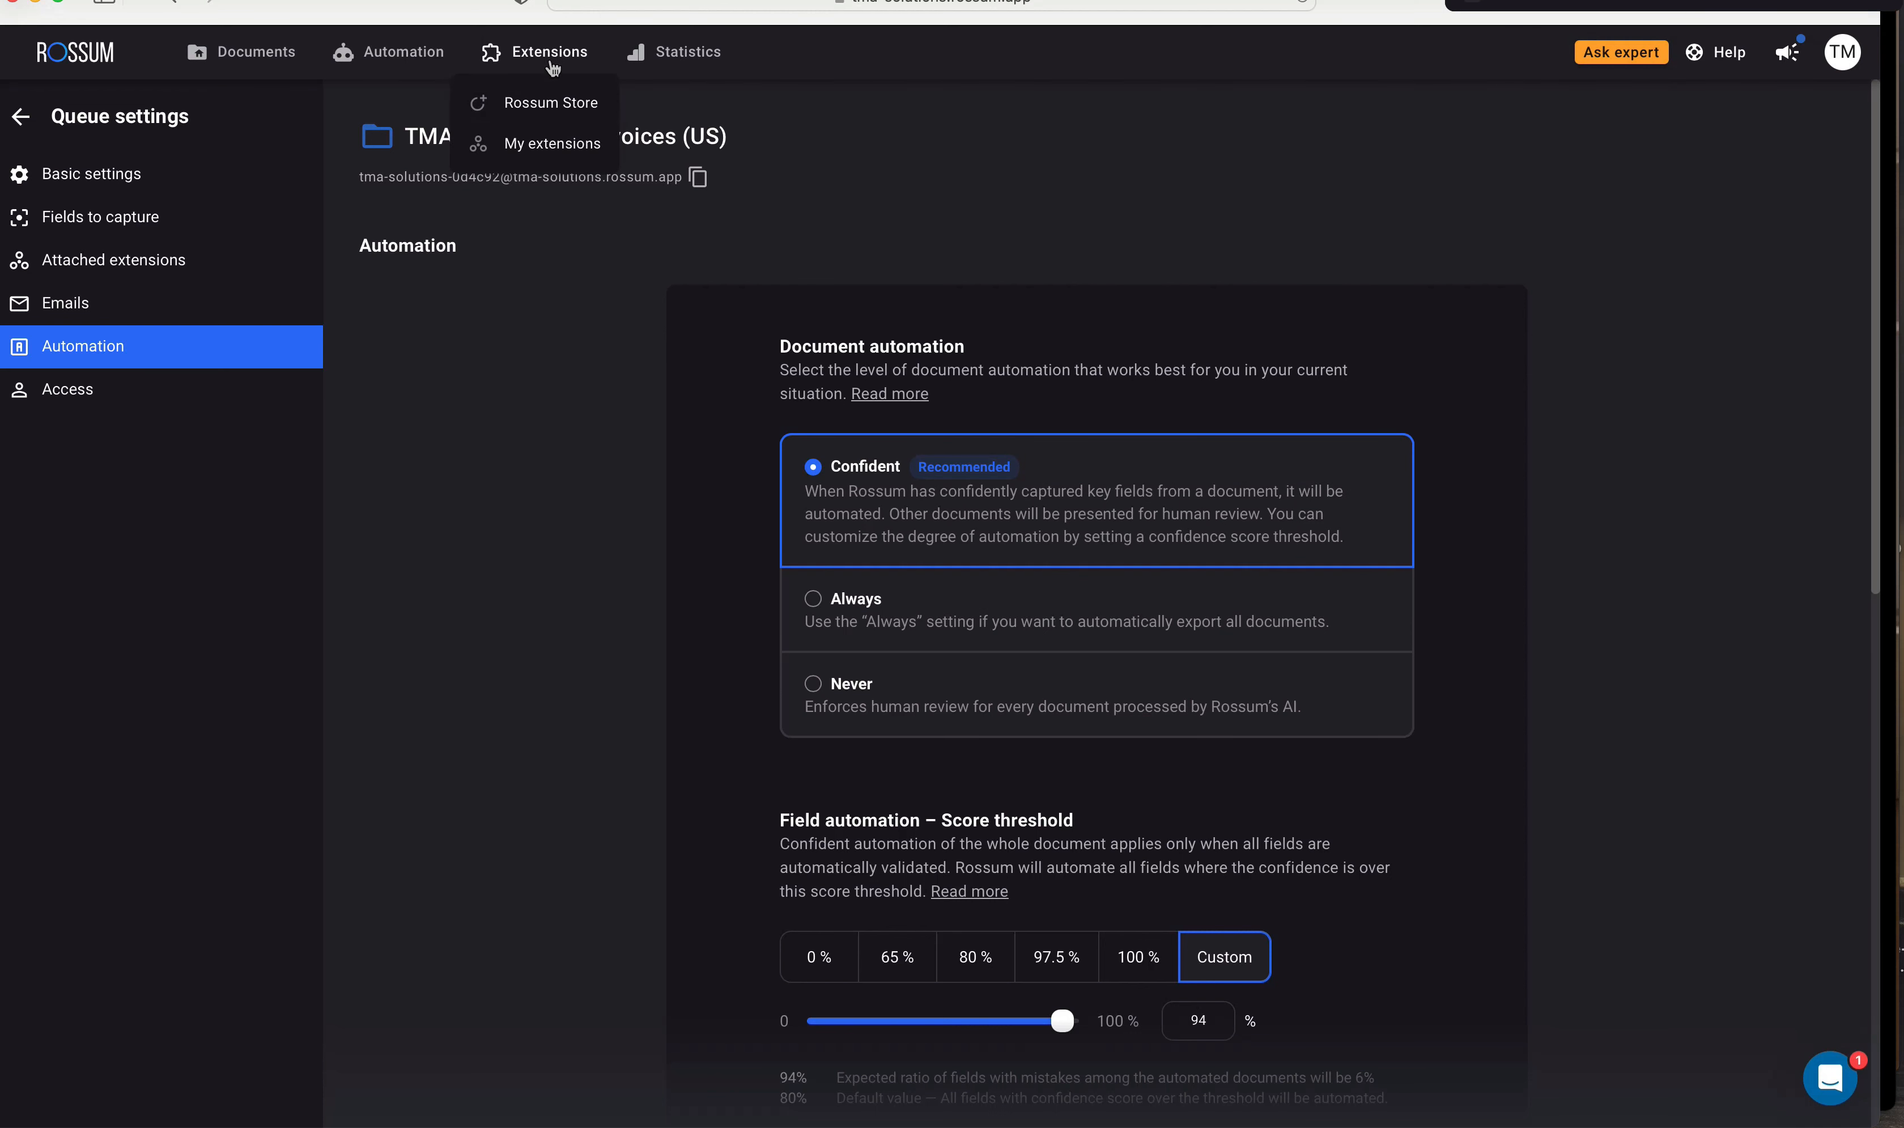
click(551, 105)
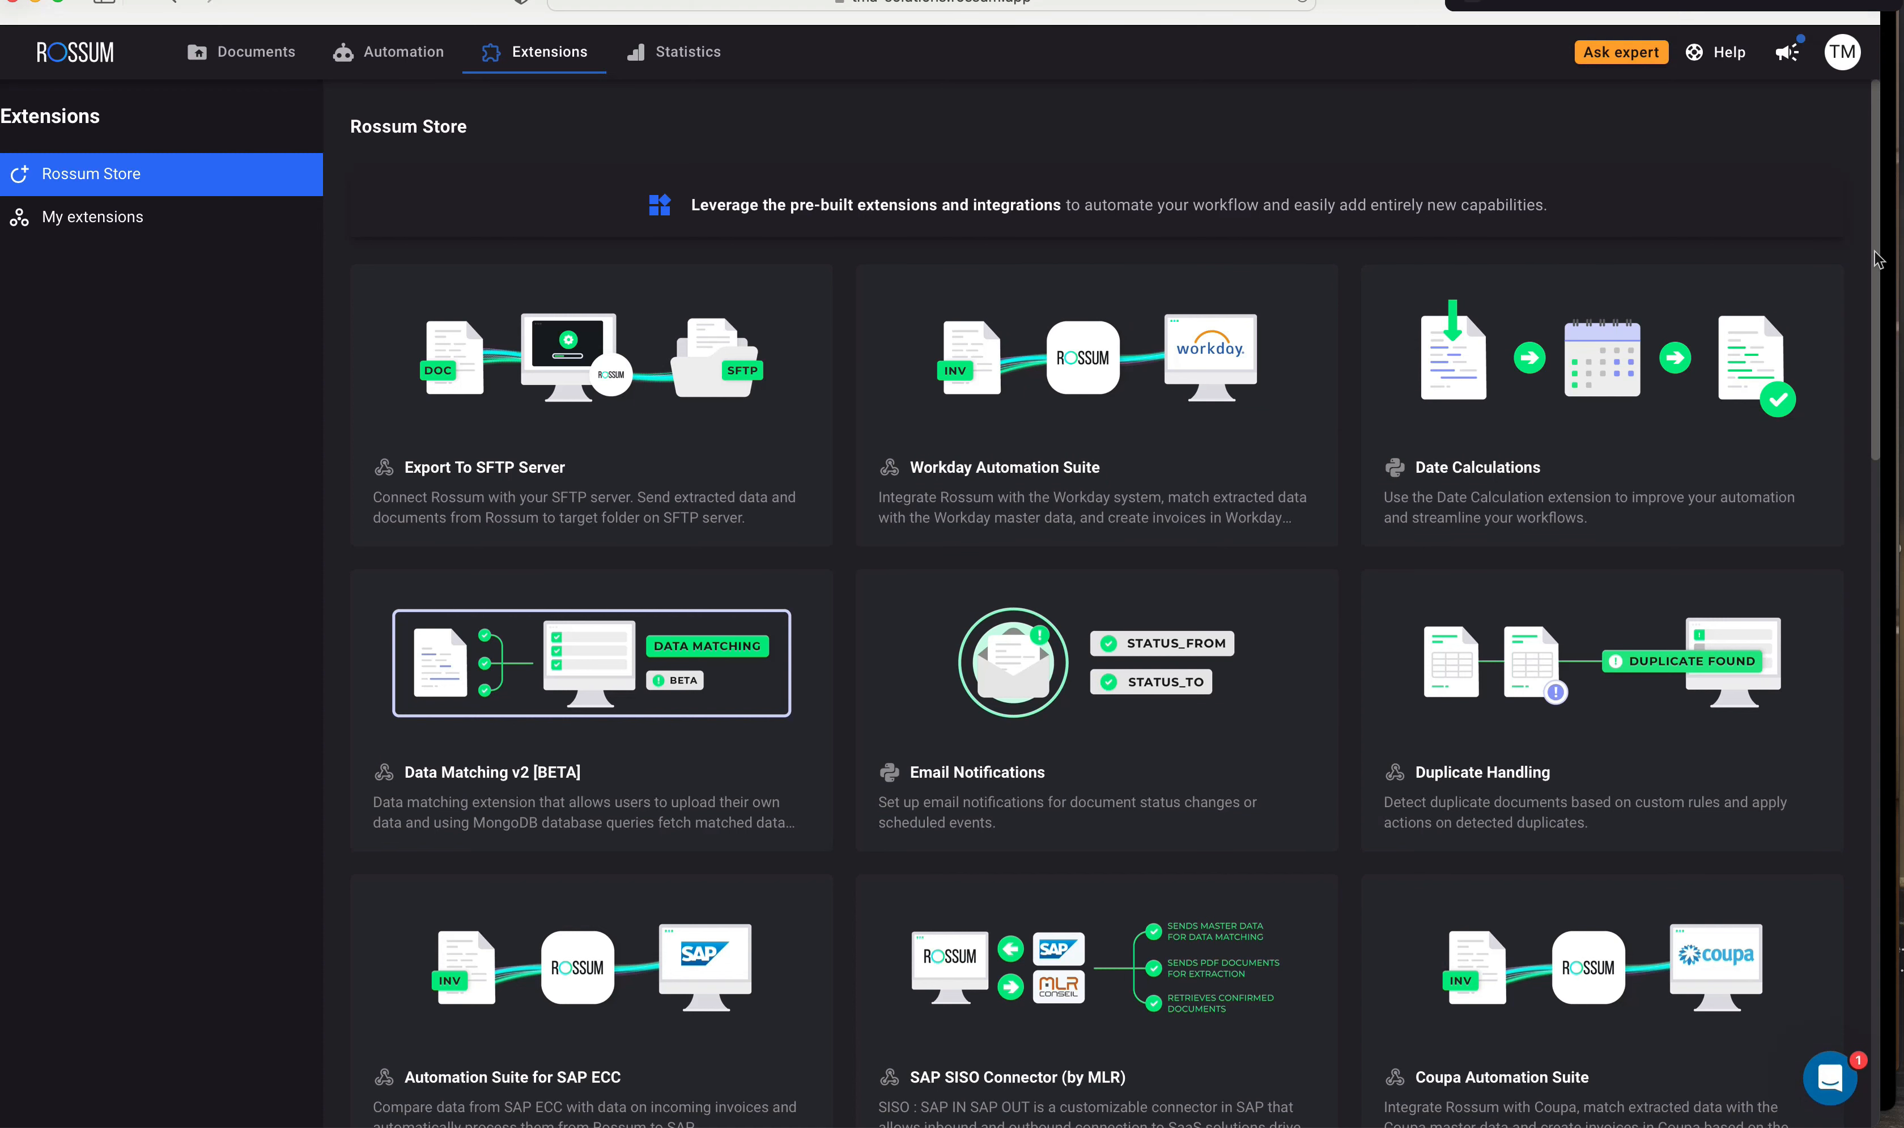
scroll(1878, 259, down, 2)
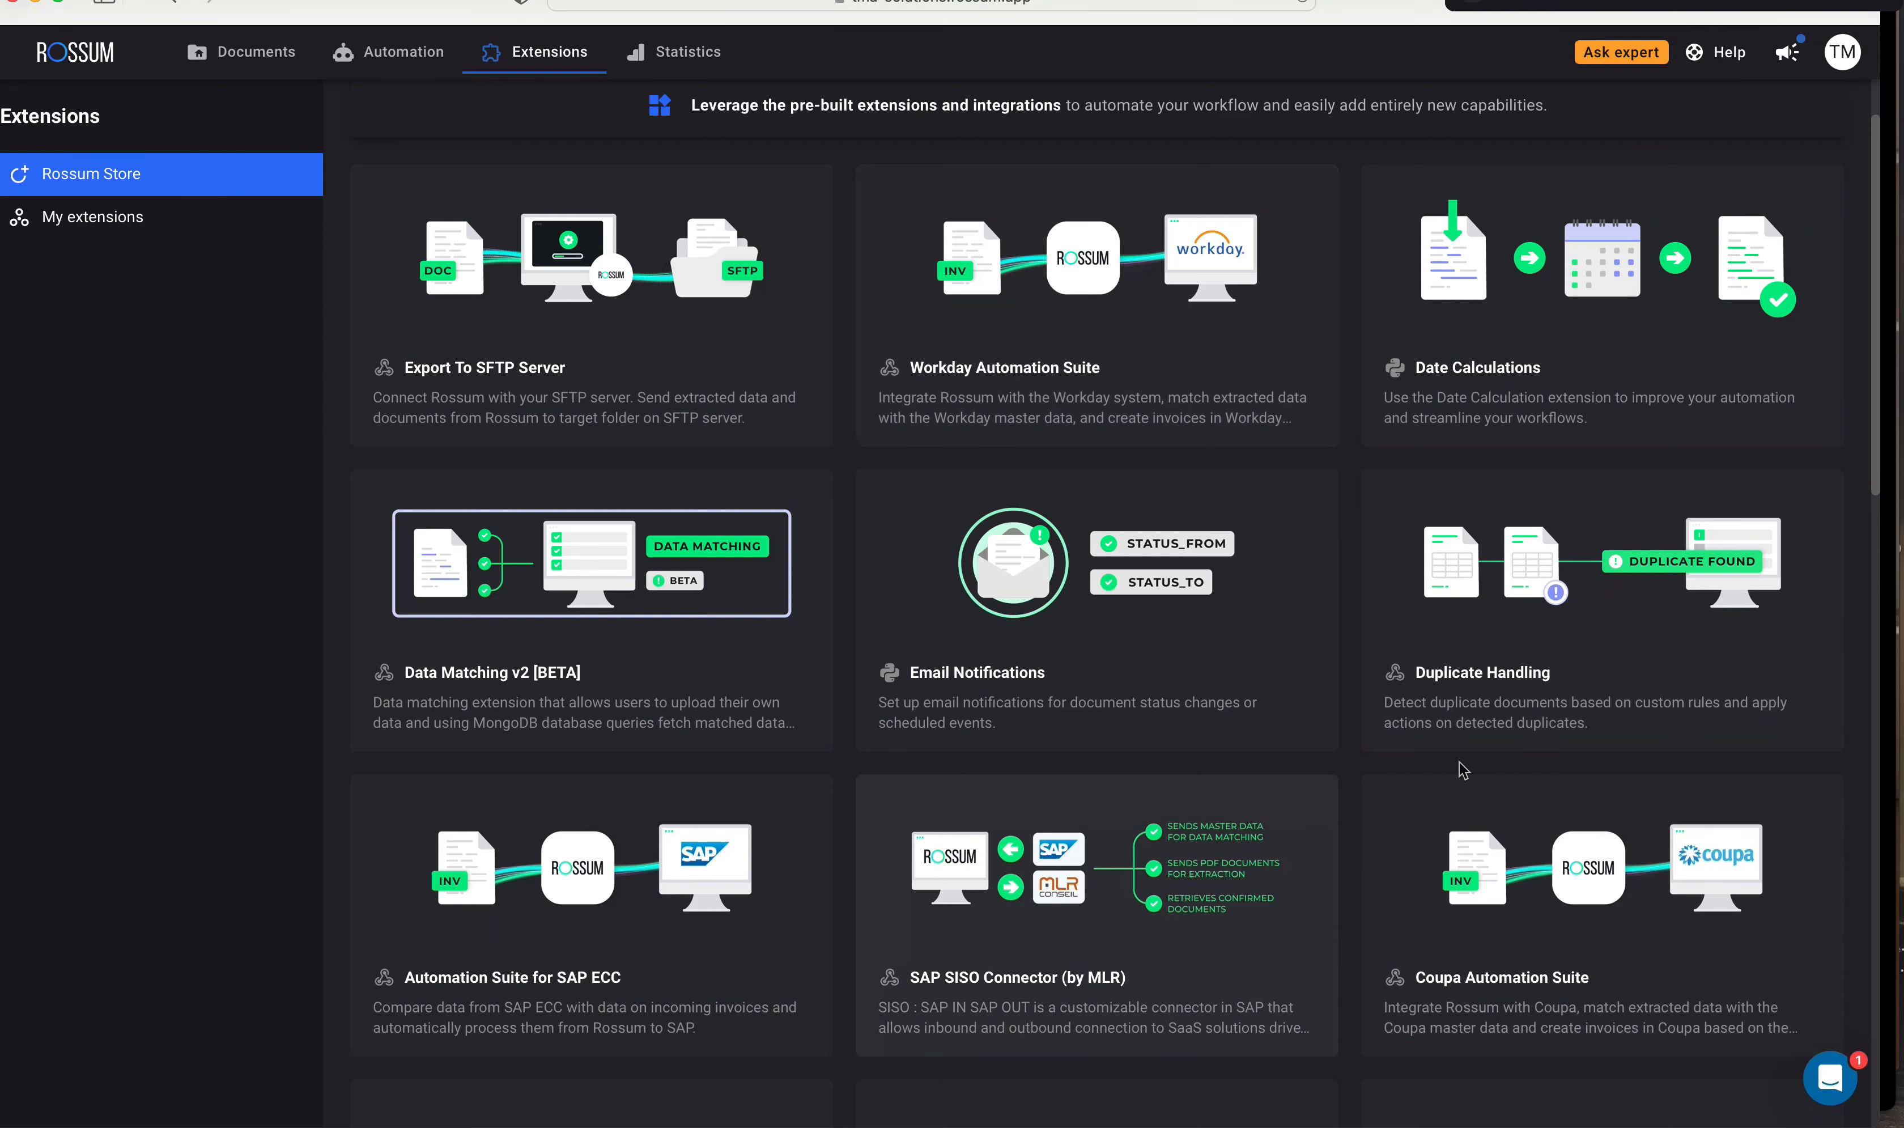
drag(1878, 448, 1870, 552)
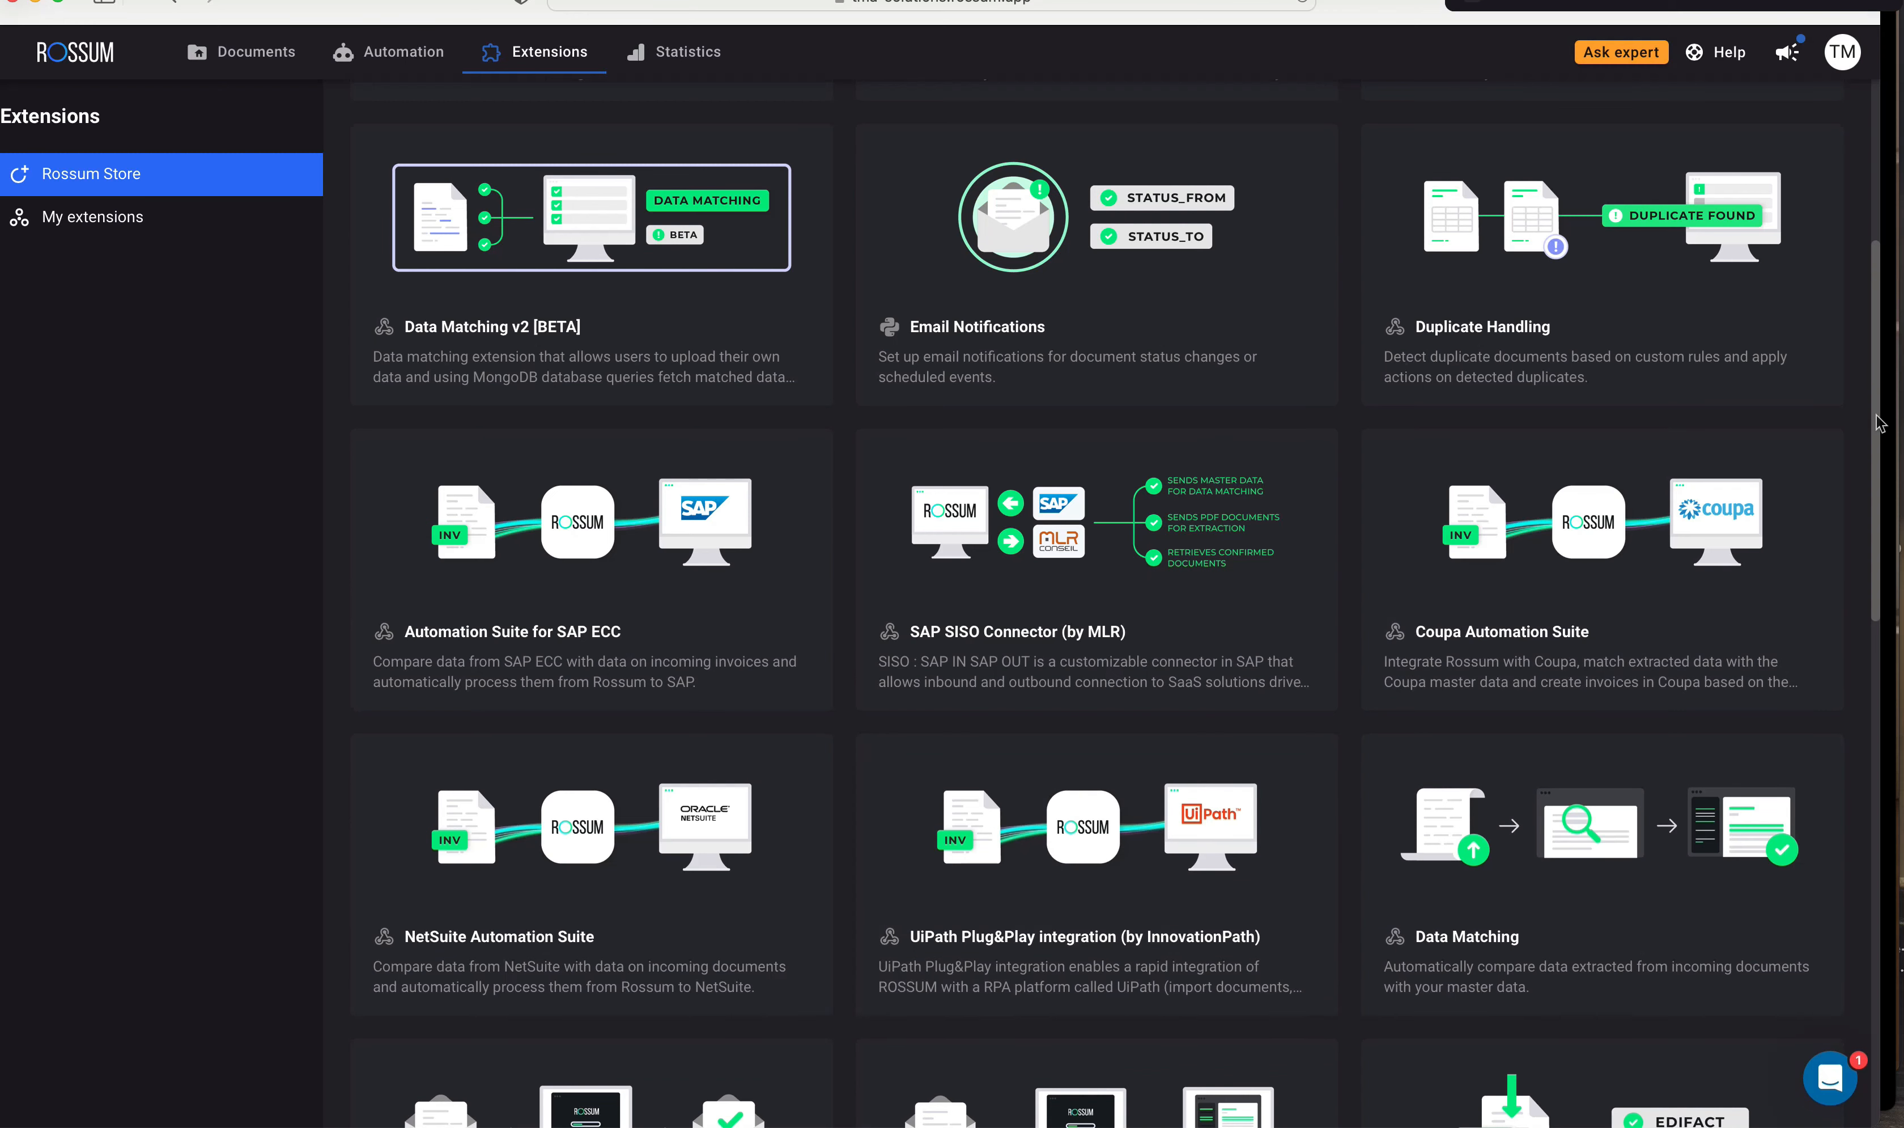
scroll(1879, 423, down, 15)
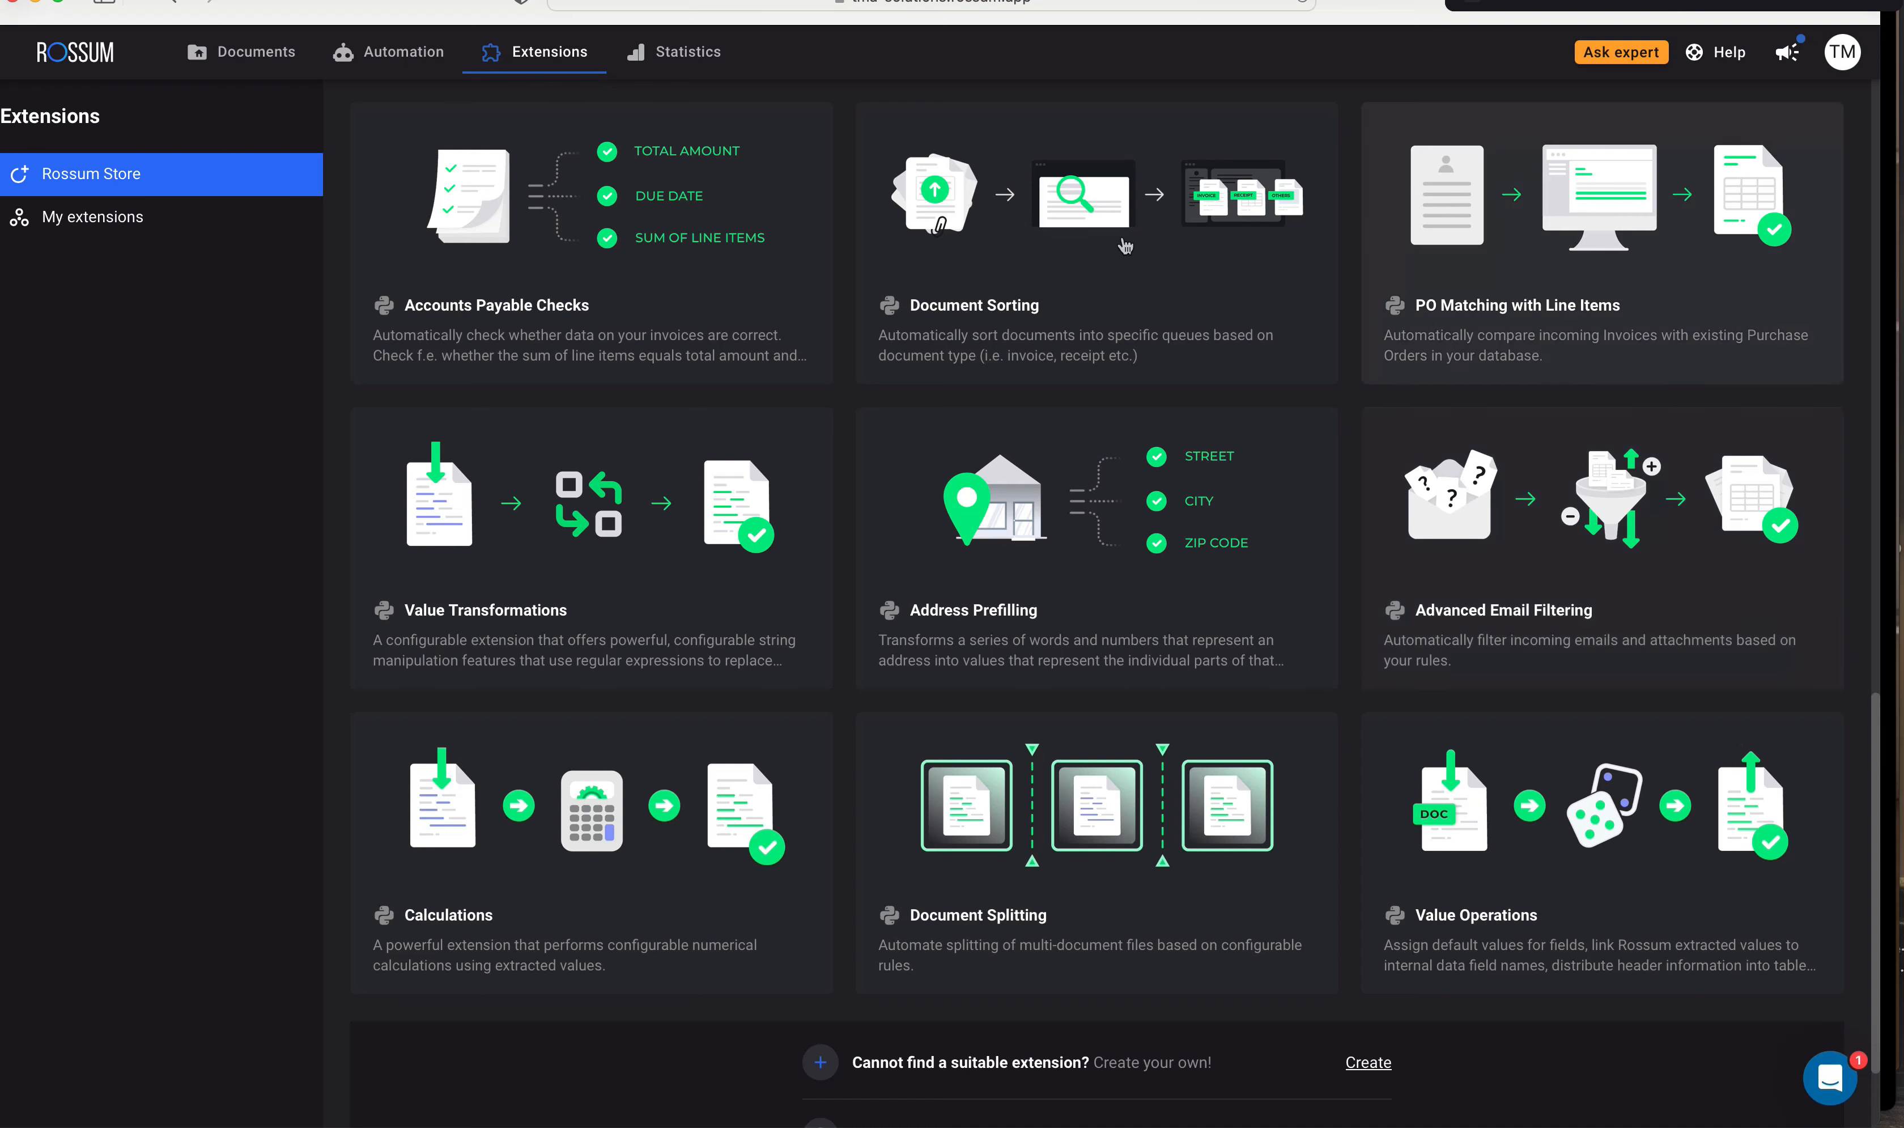
Open jpg00000-1947773671.jpeg from the Invoices (US) documents, check its captured fields against the invoice and confirm the document.
click(274, 61)
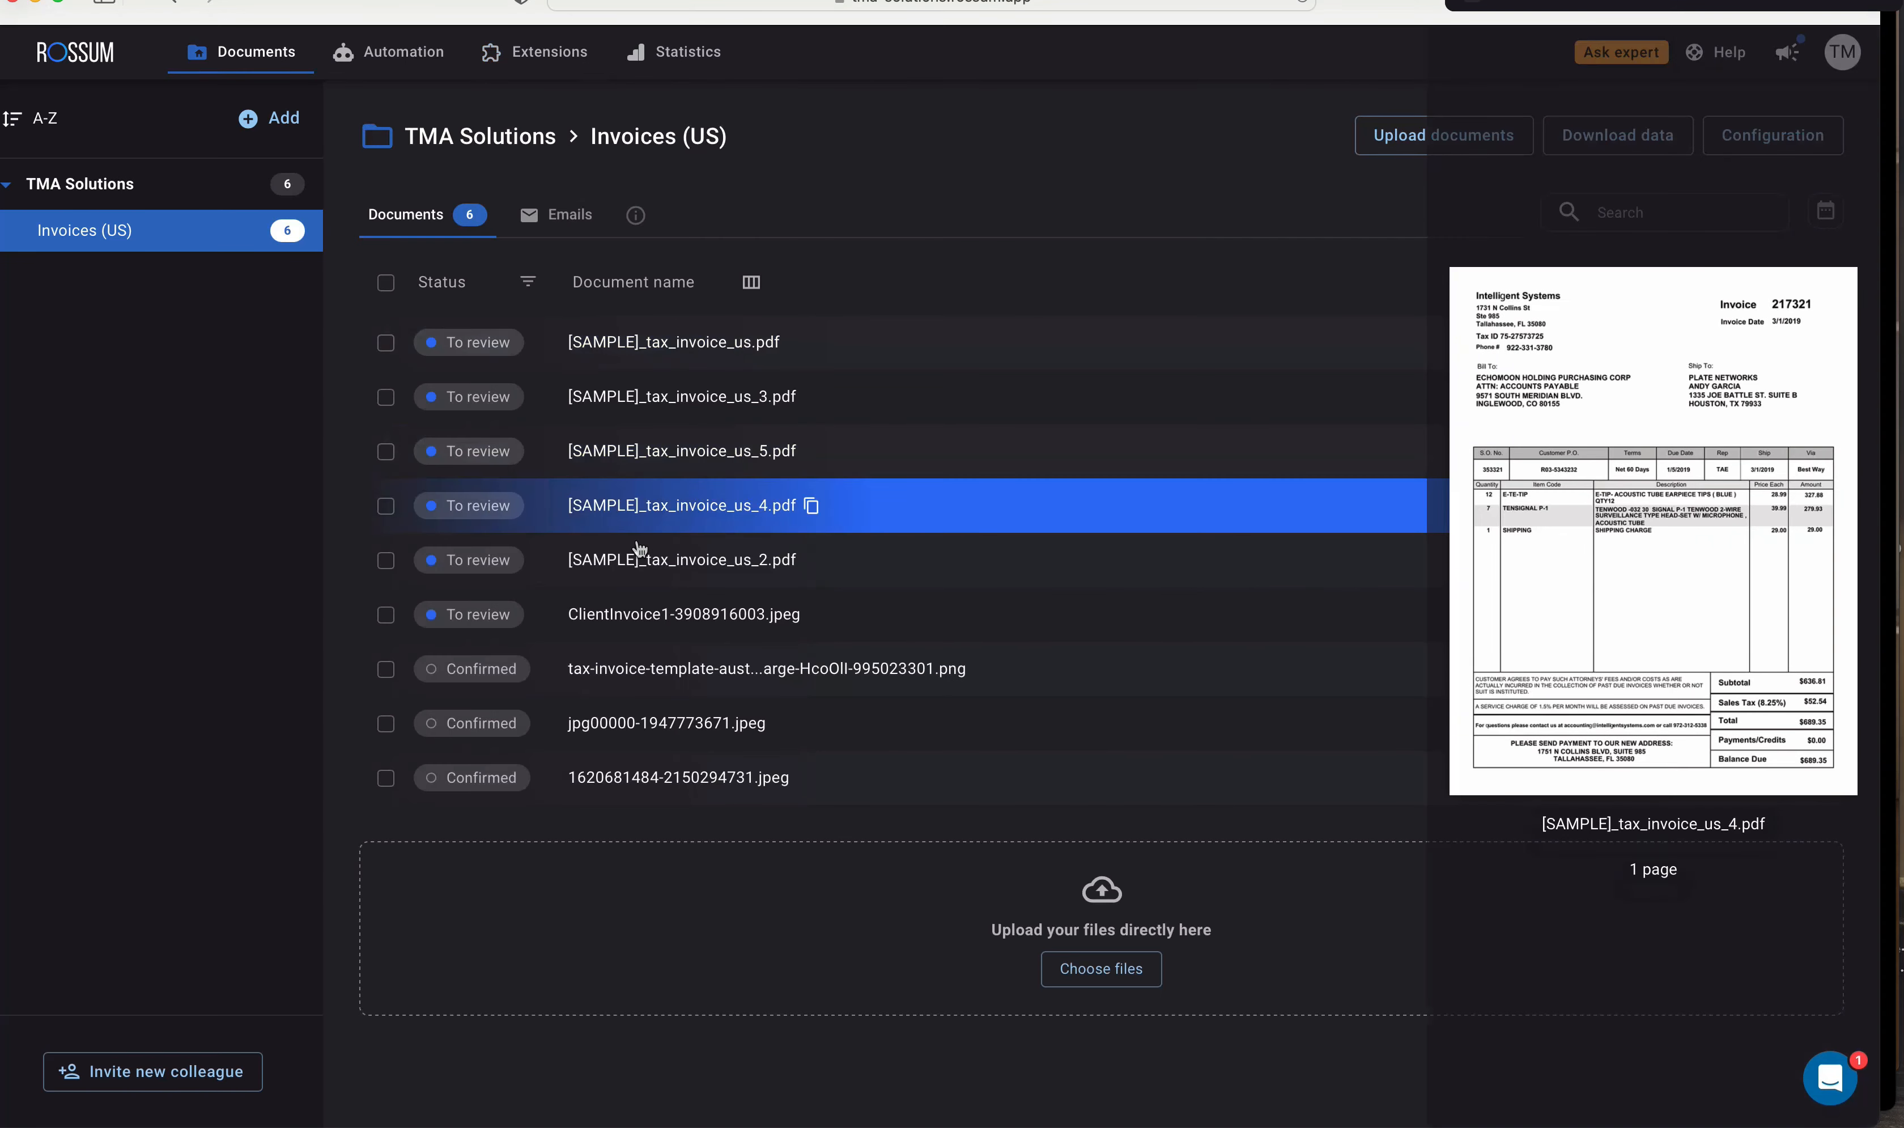
click(636, 732)
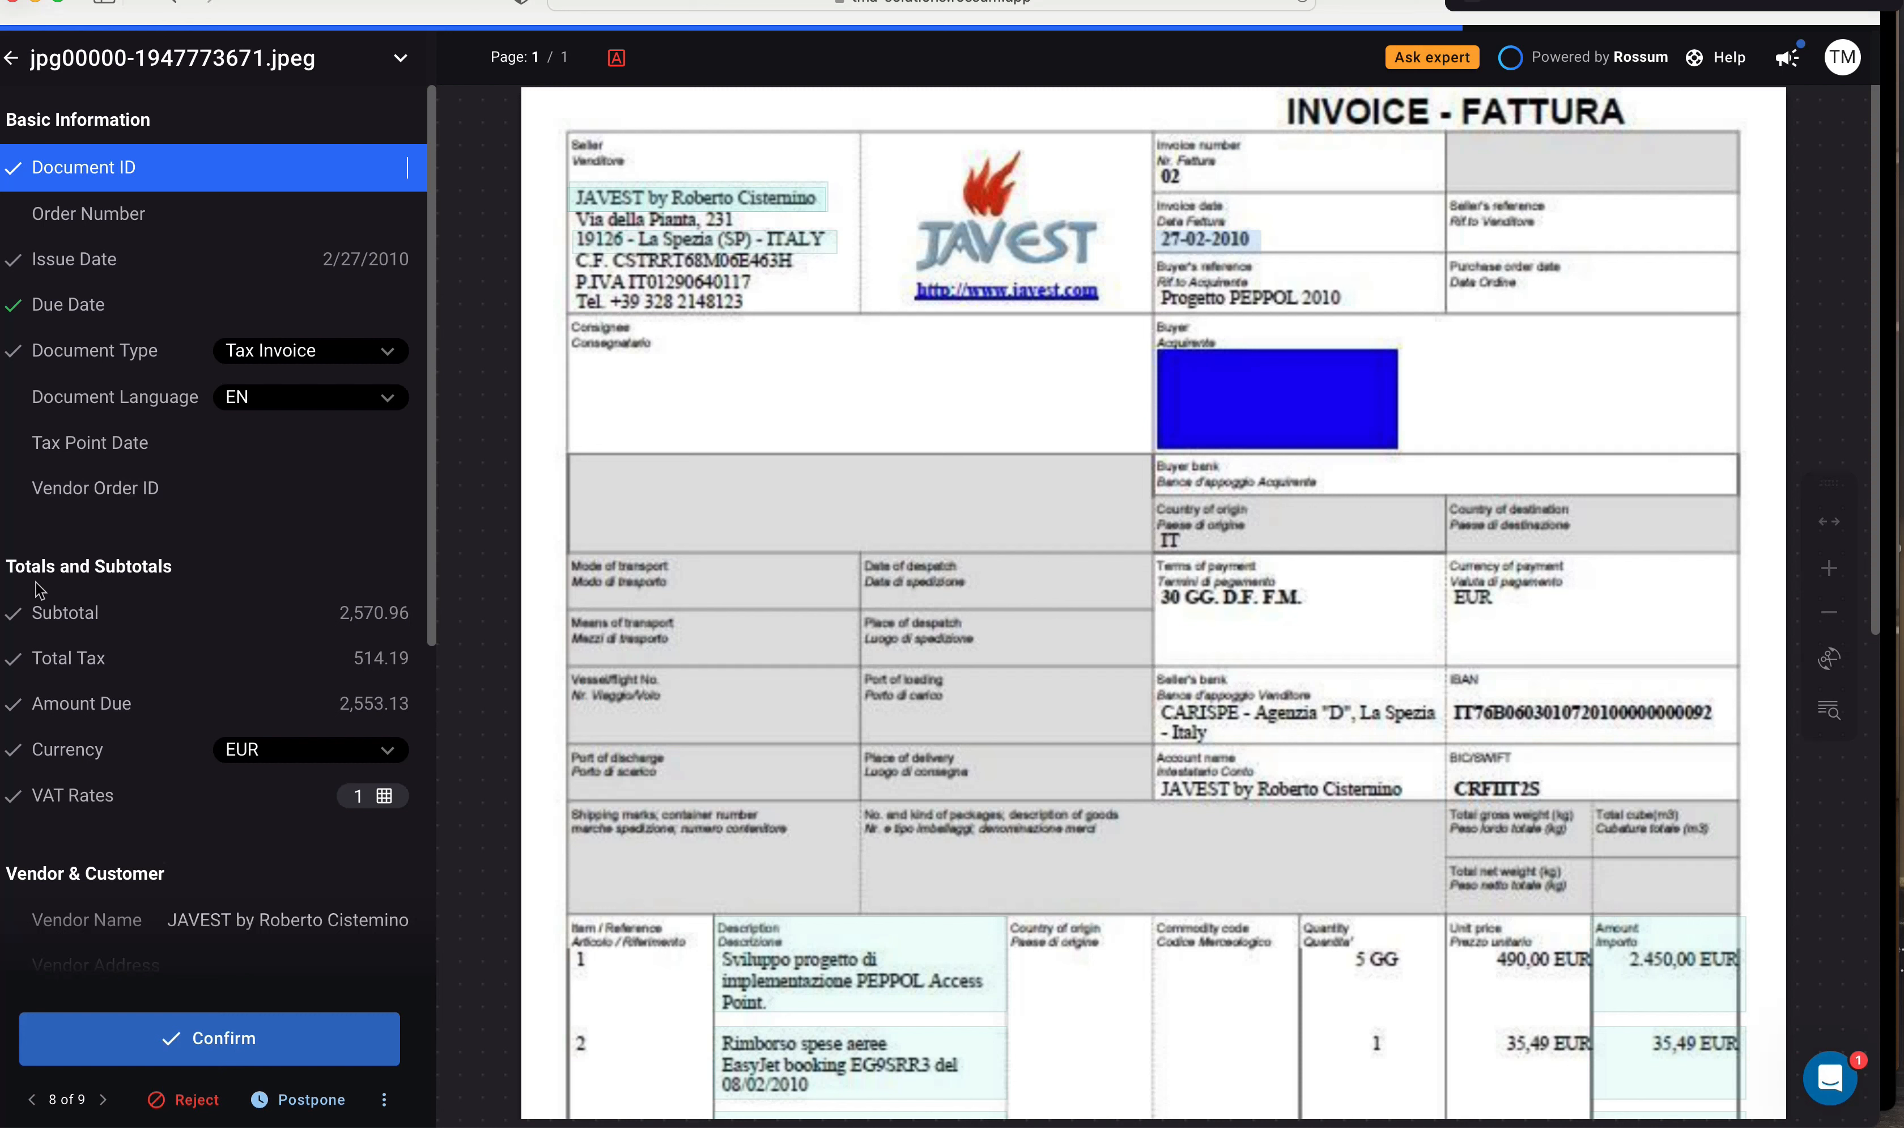
mouse_move(32, 612)
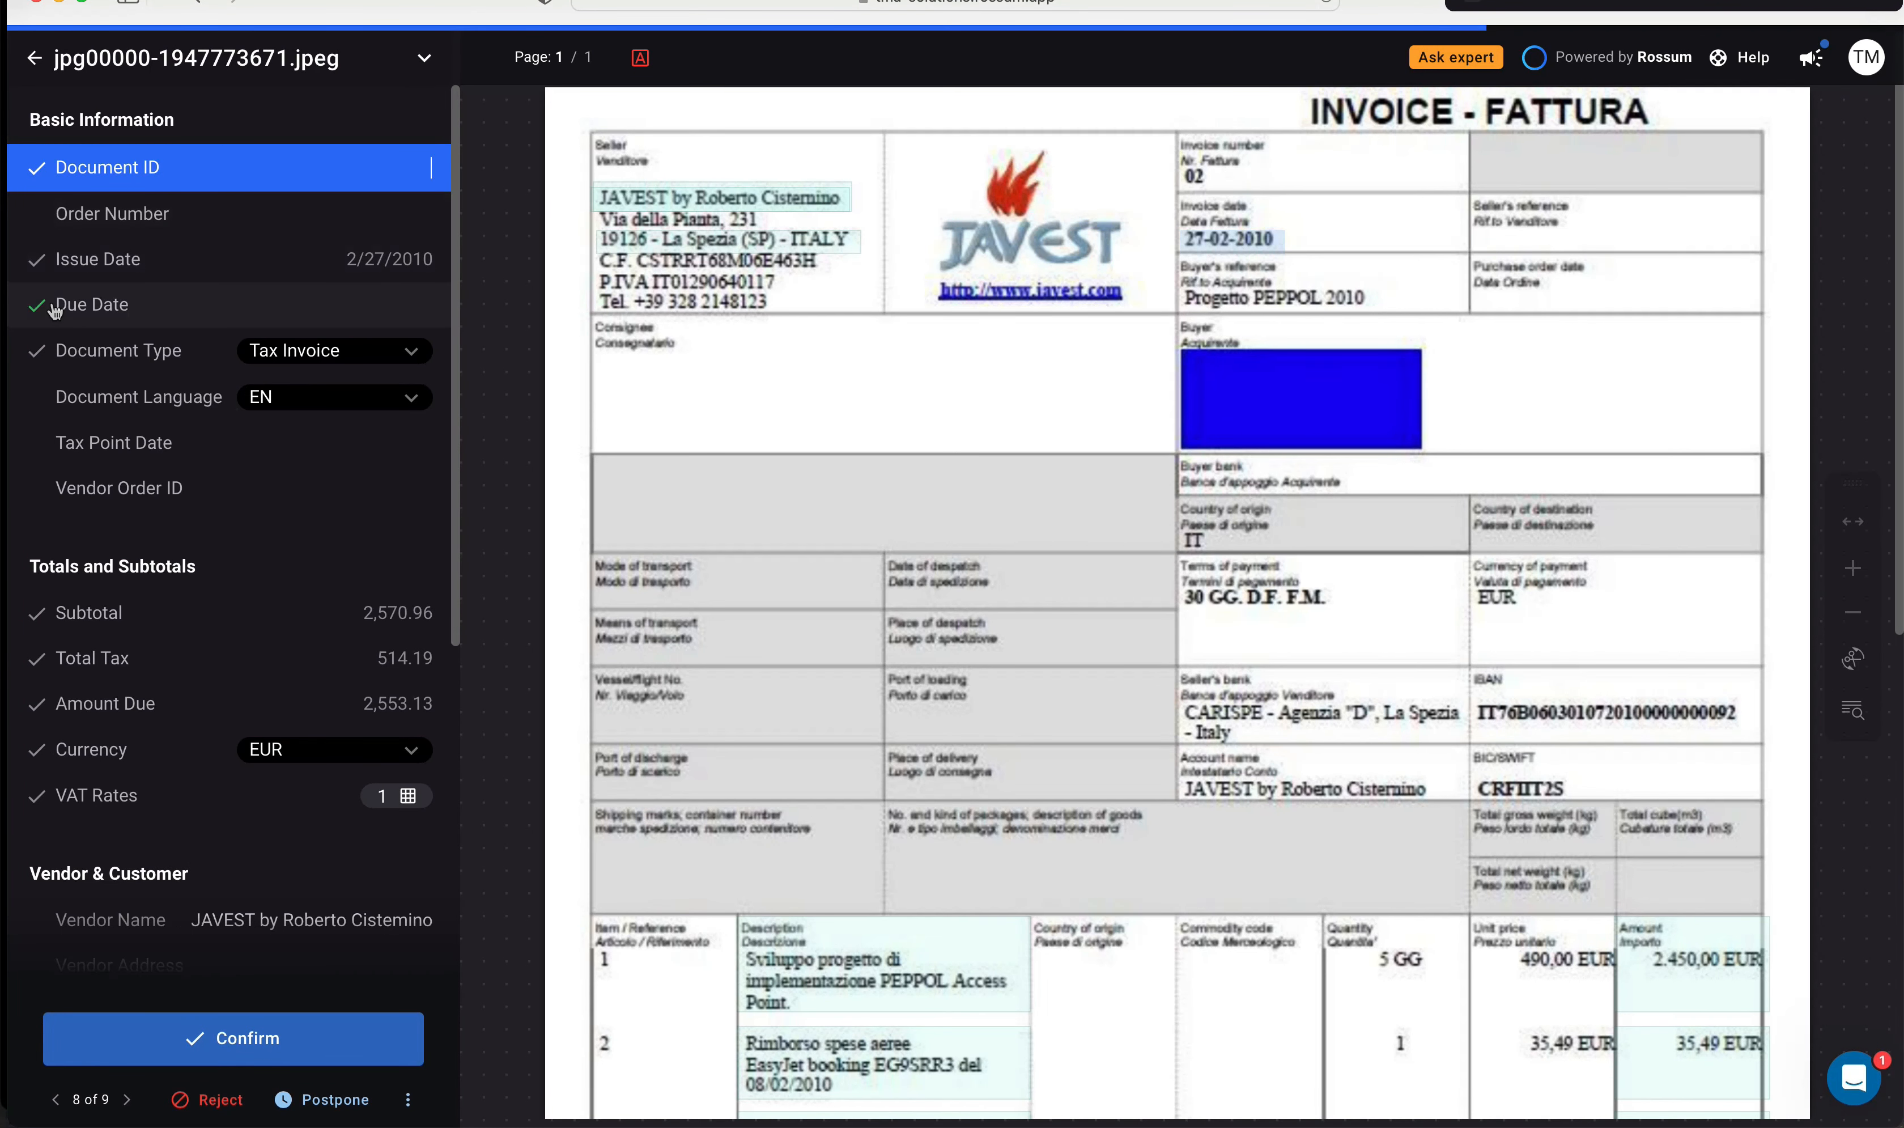
mouse_move(54, 310)
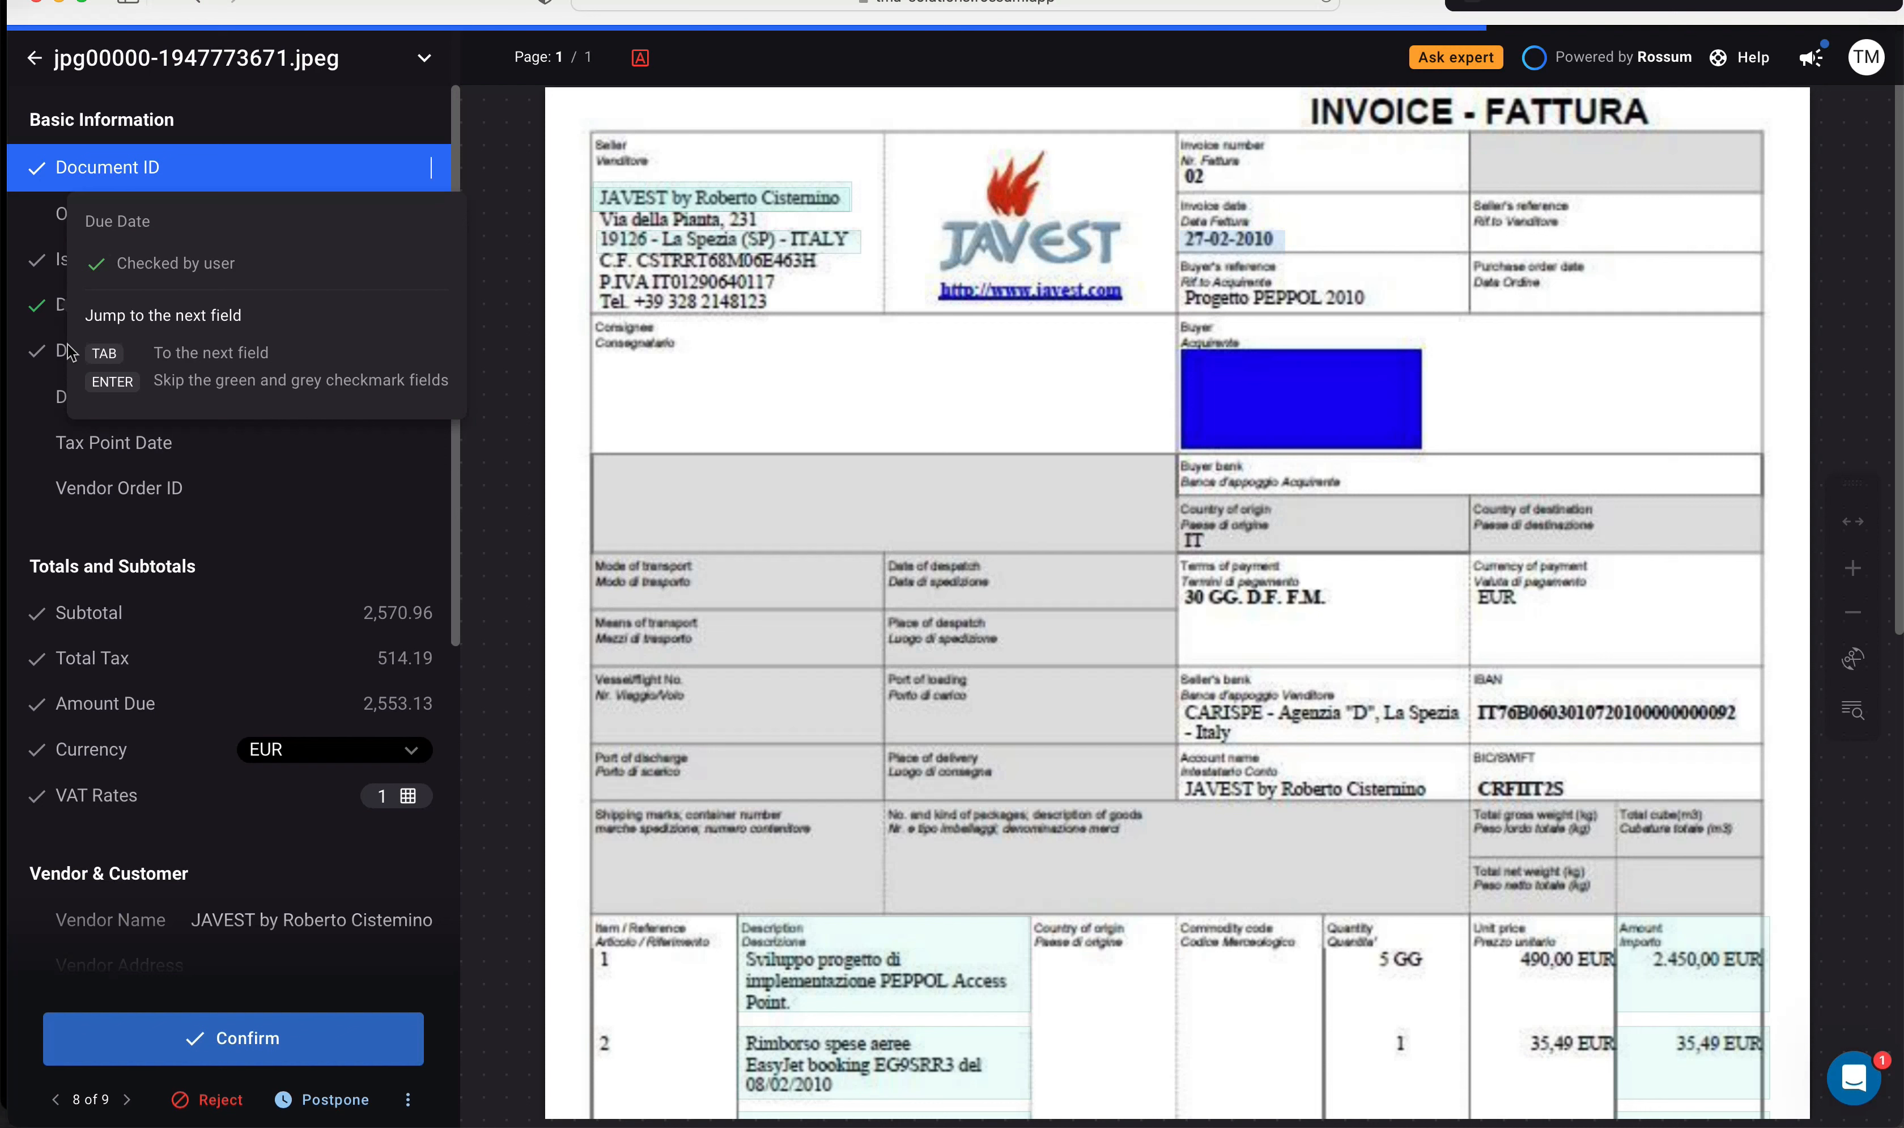
drag(1898, 267, 1899, 725)
key(Return)
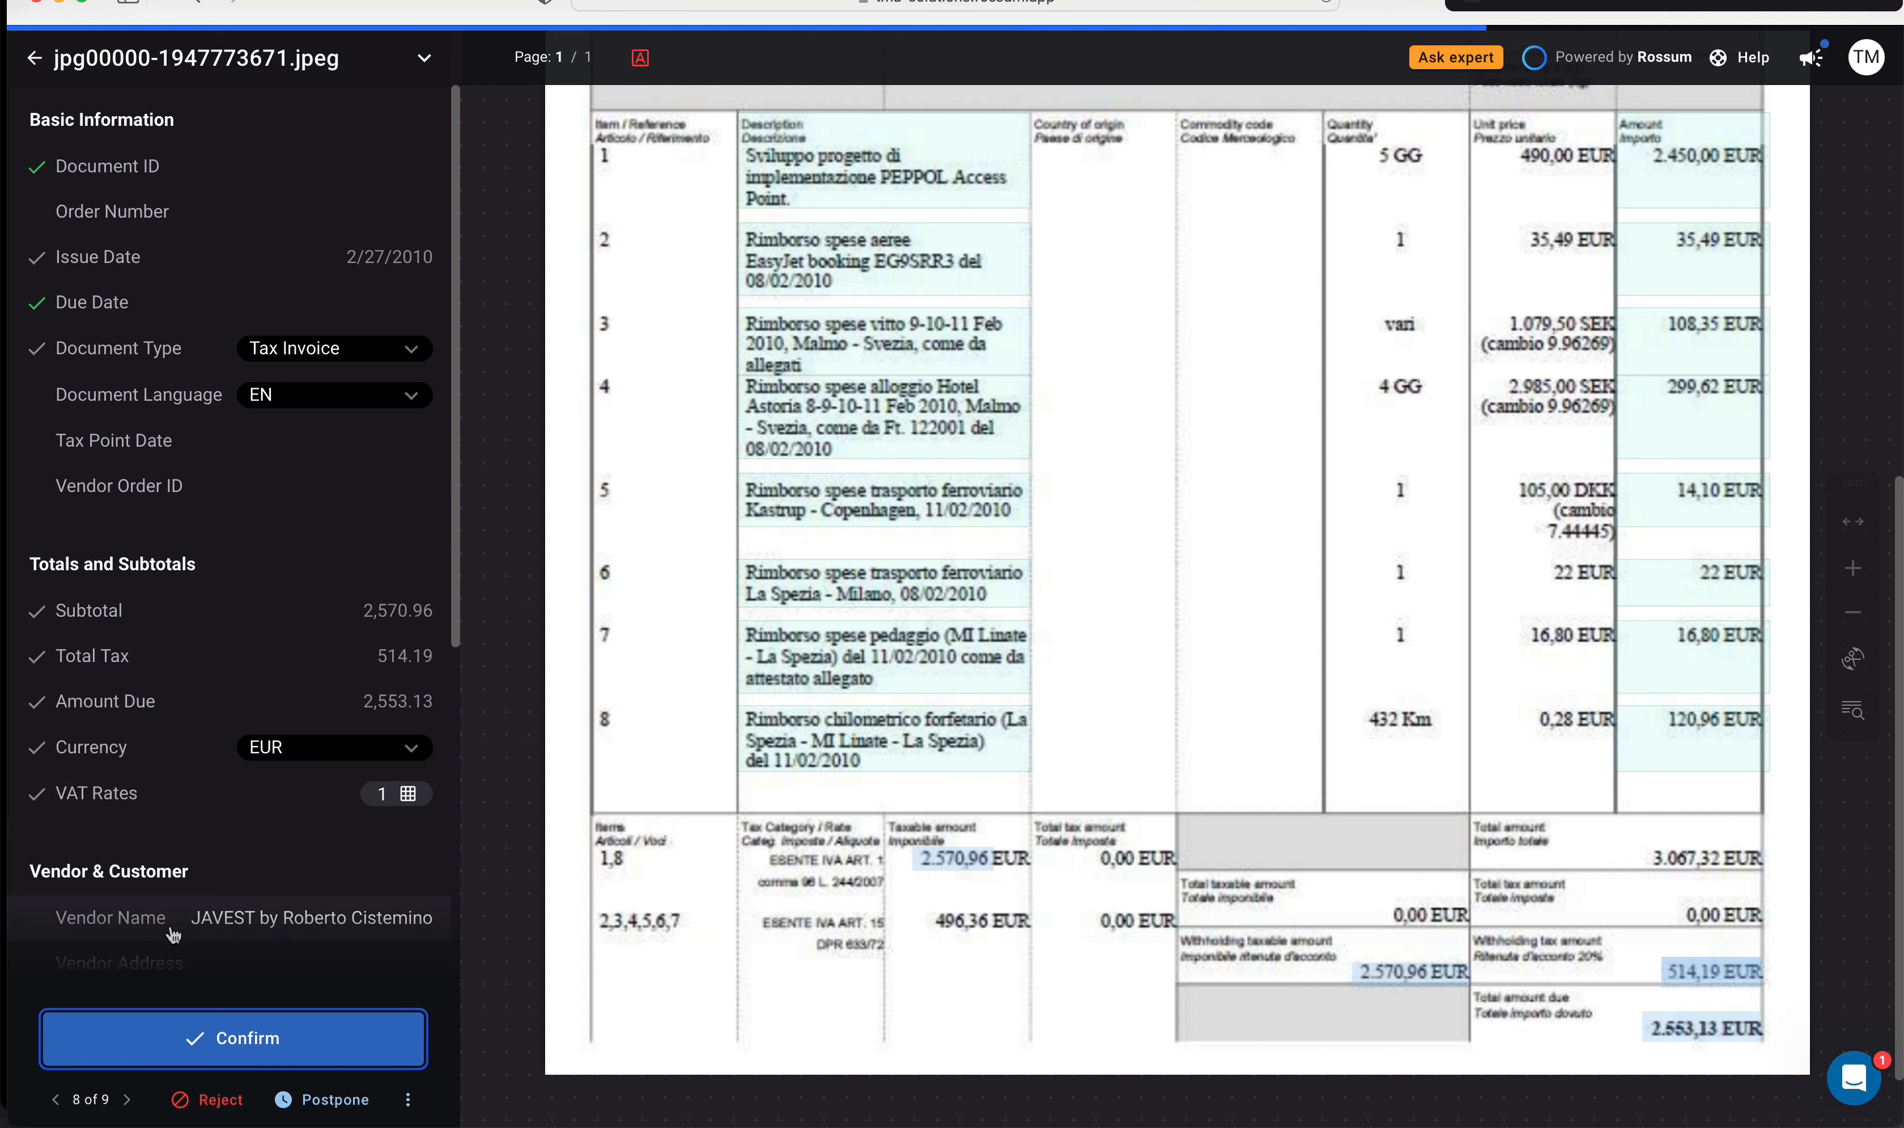
click(205, 1038)
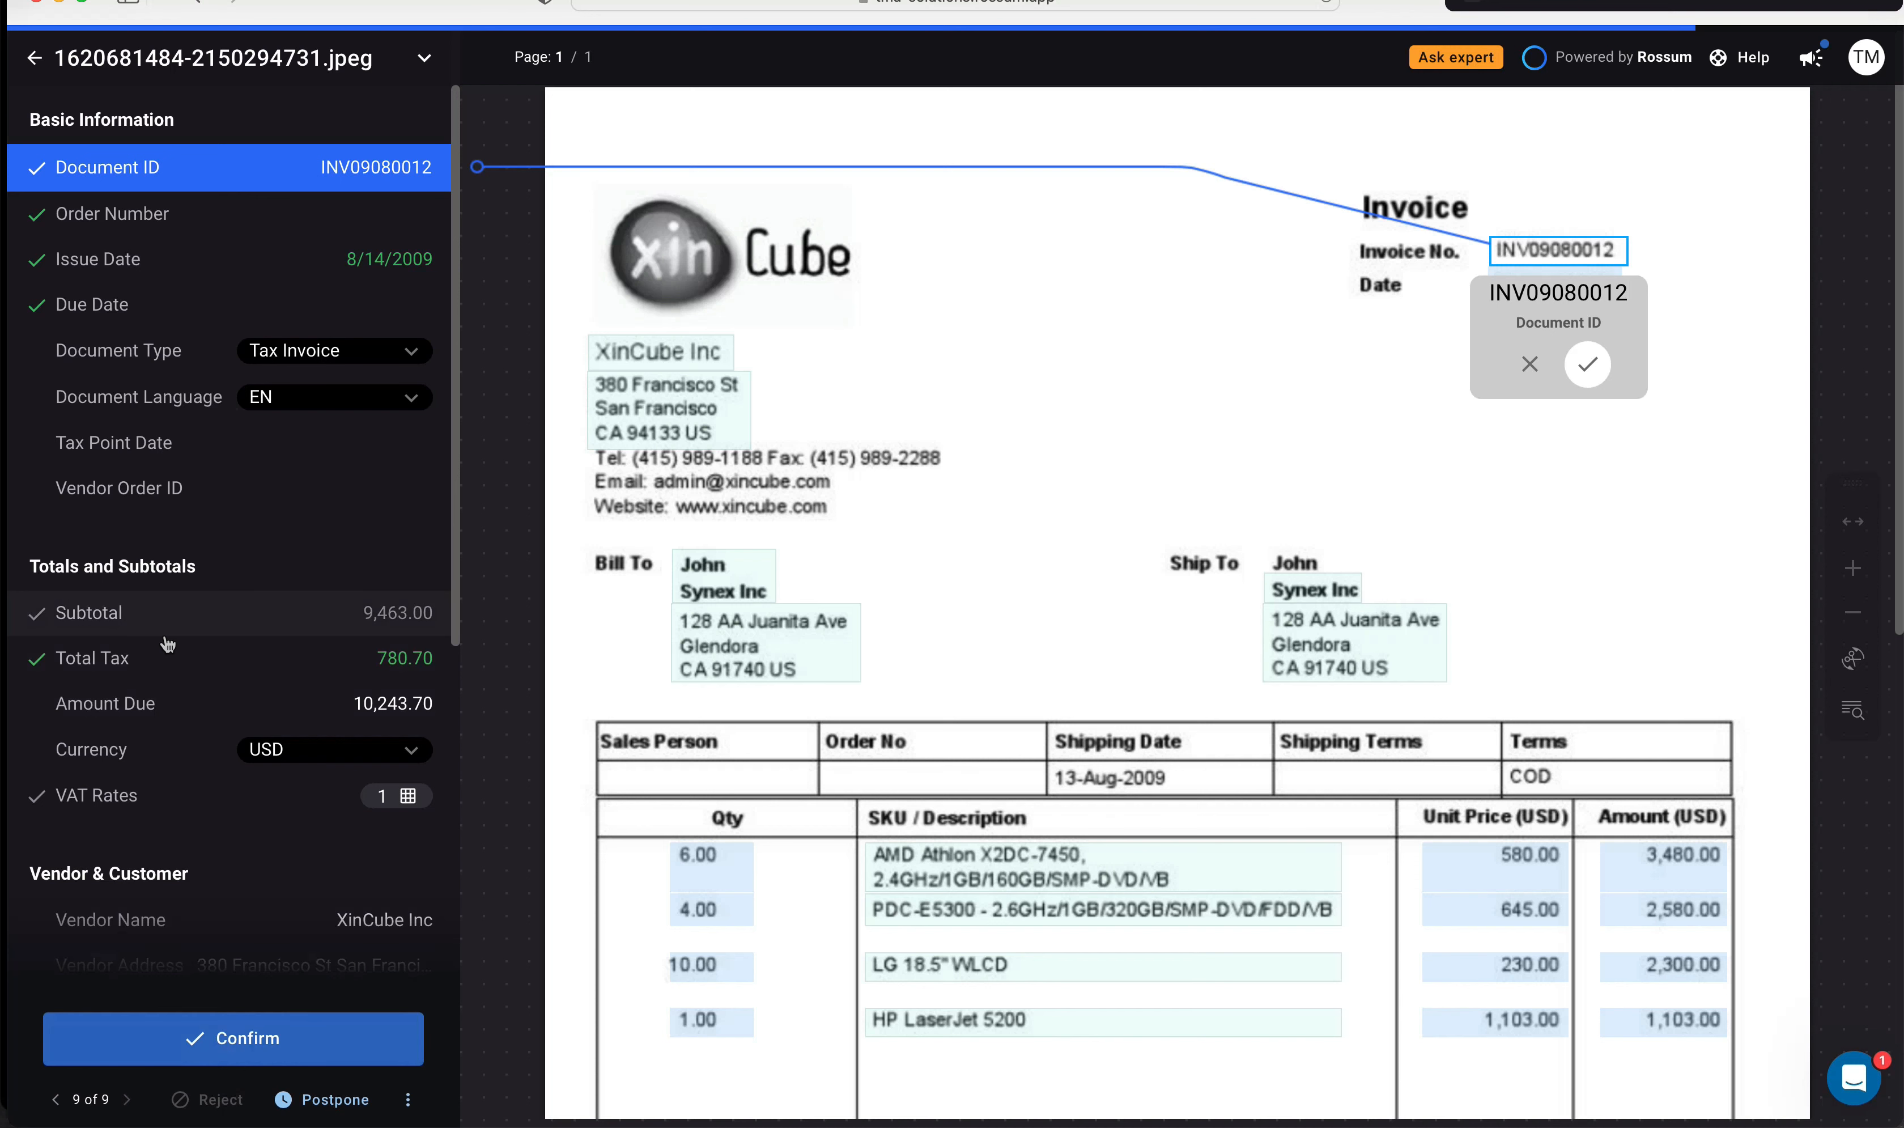
Return to the document list, open the tax-invoice-template PNG and correct its Document ID to $43,956.00, accepting the value.
click(35, 60)
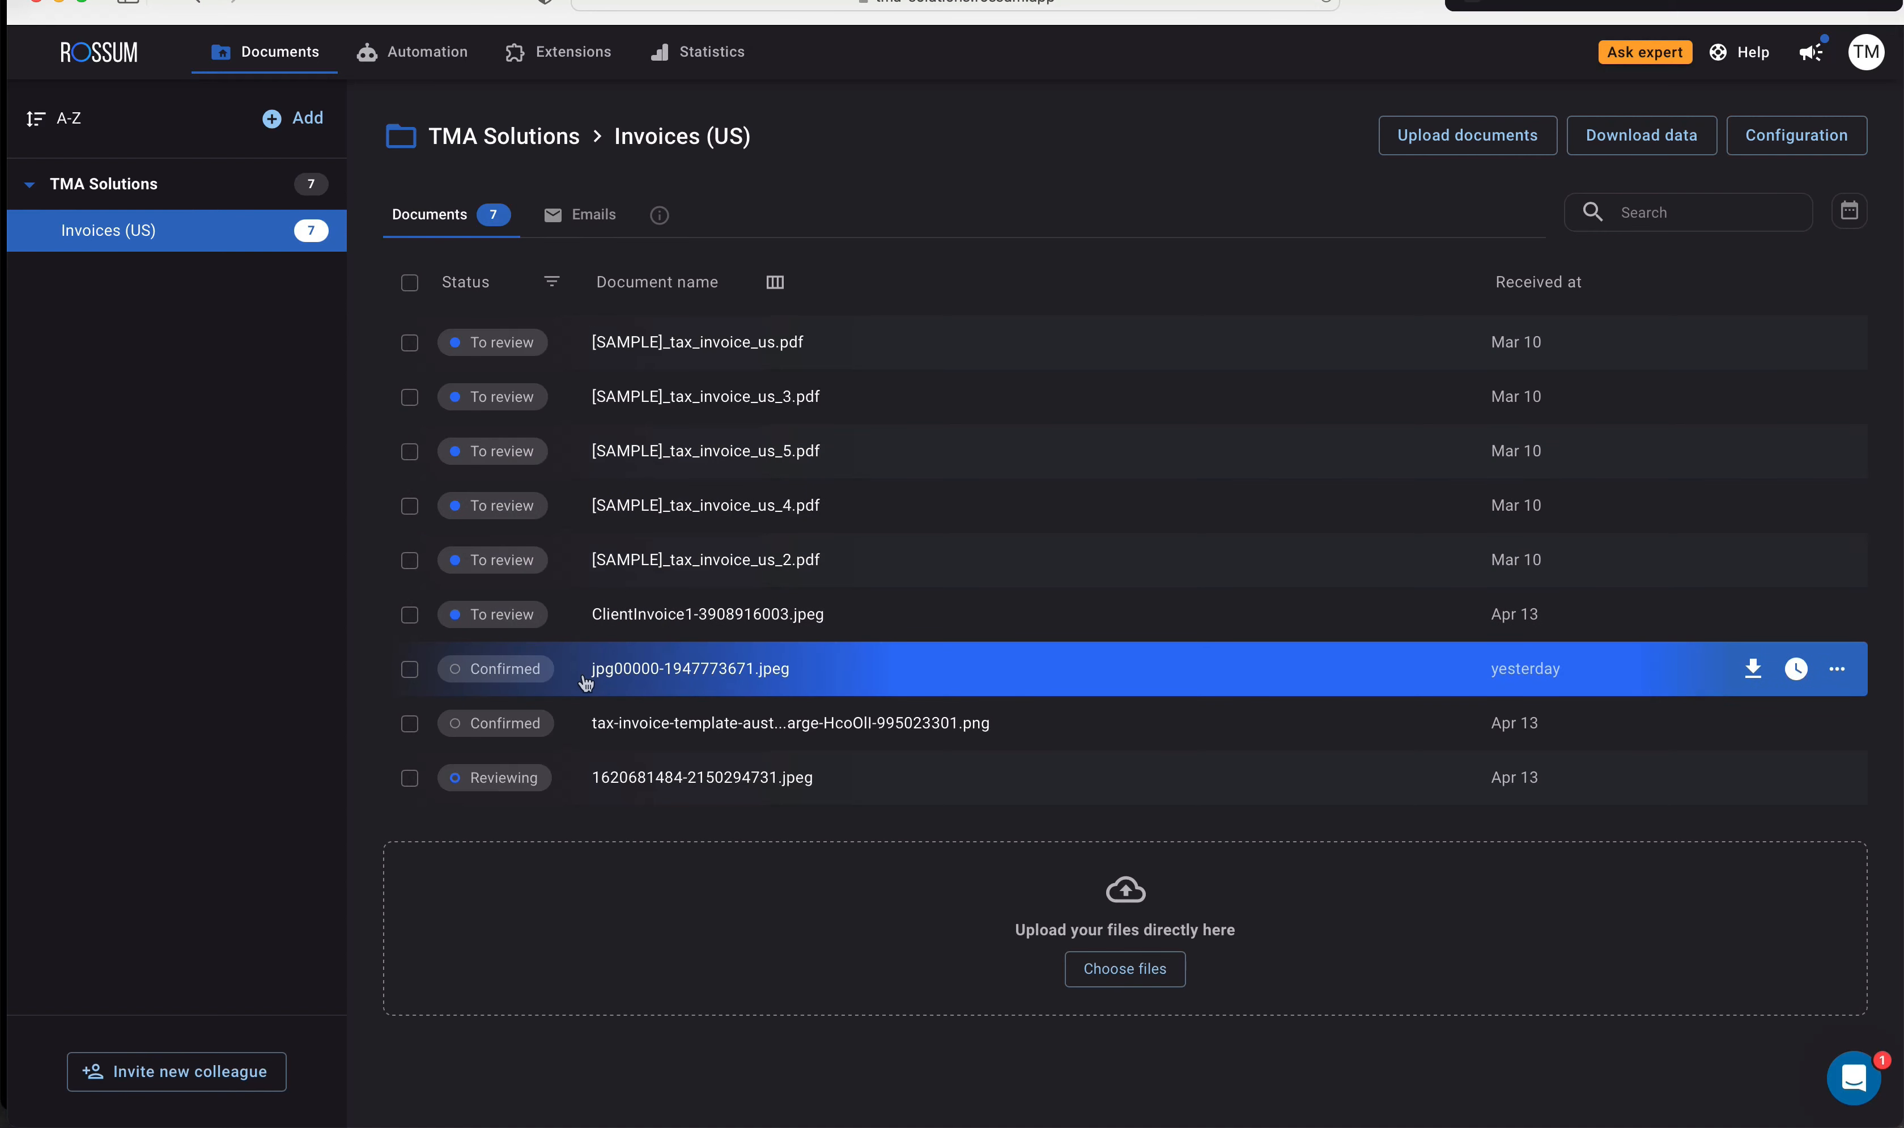
click(614, 725)
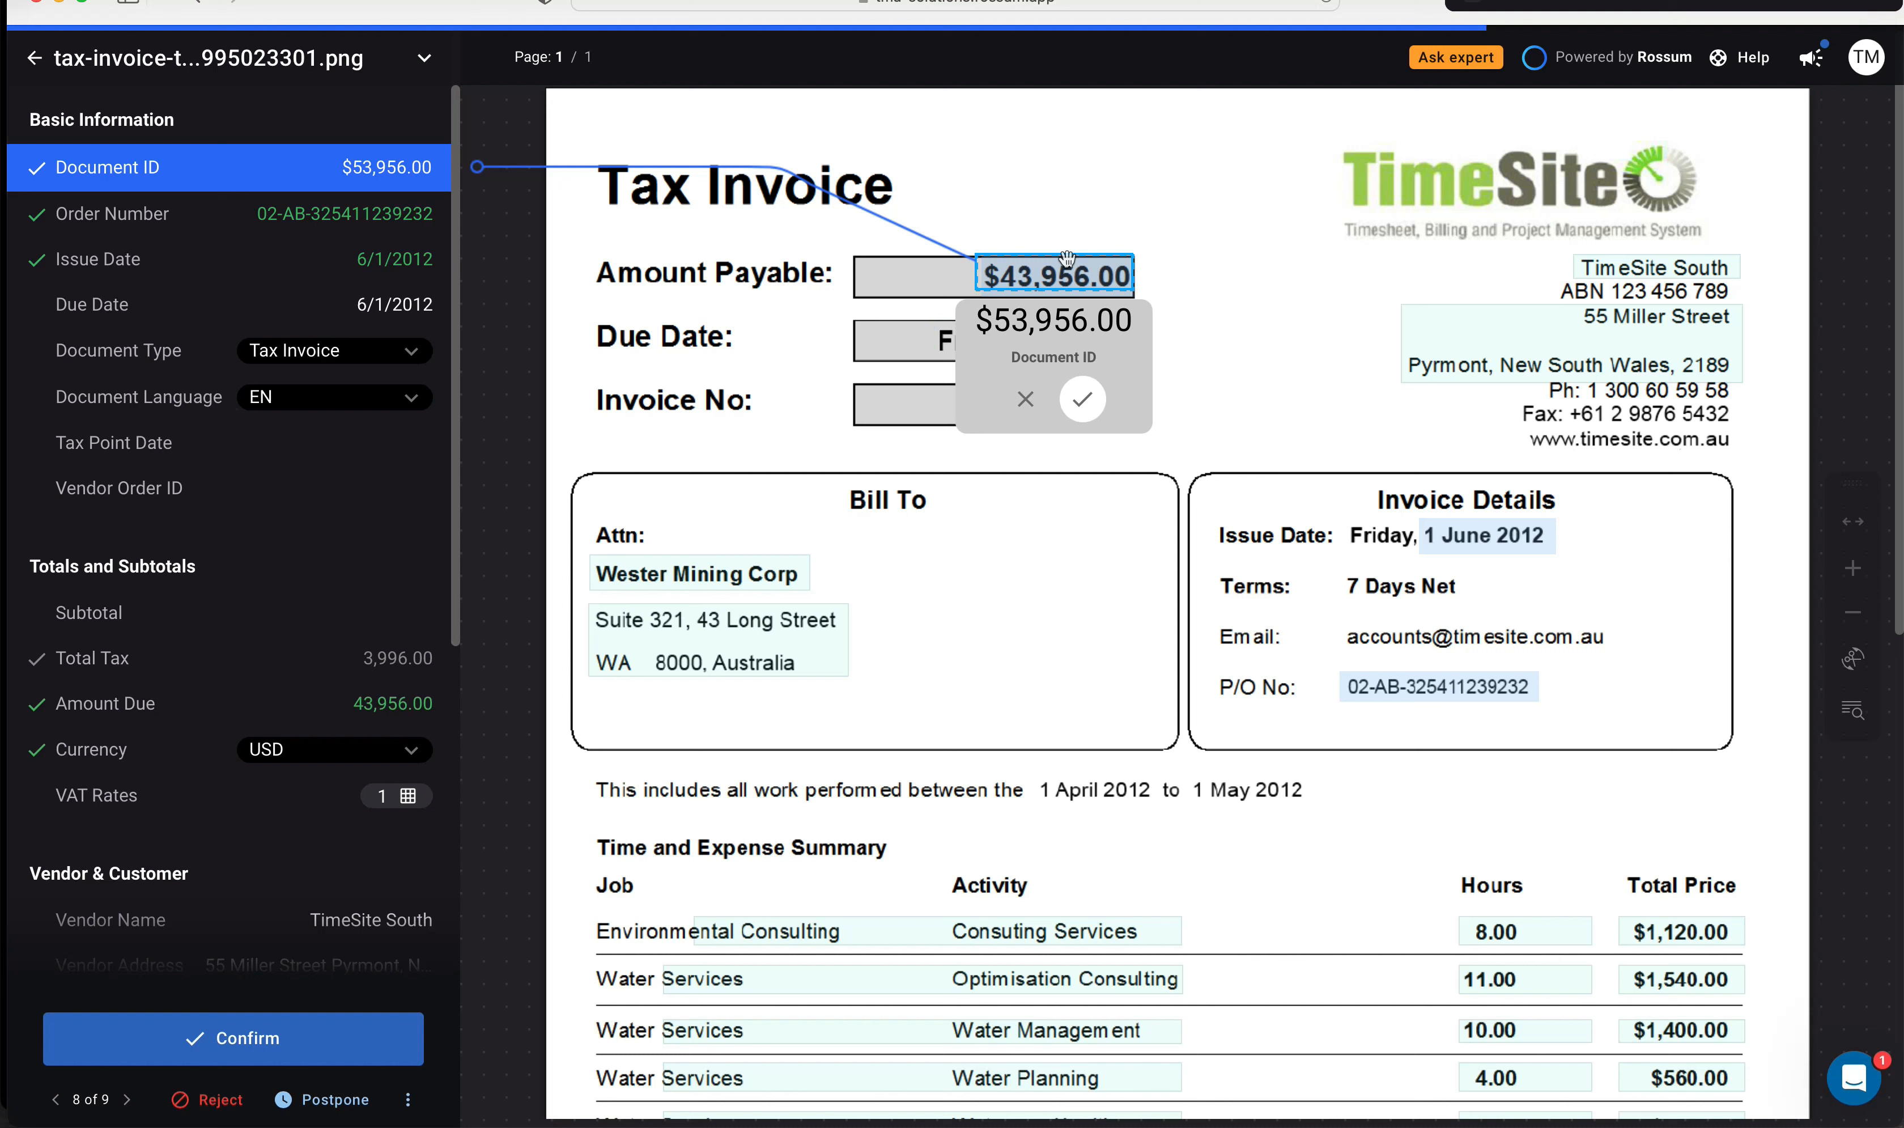
click(1057, 278)
click(1057, 278)
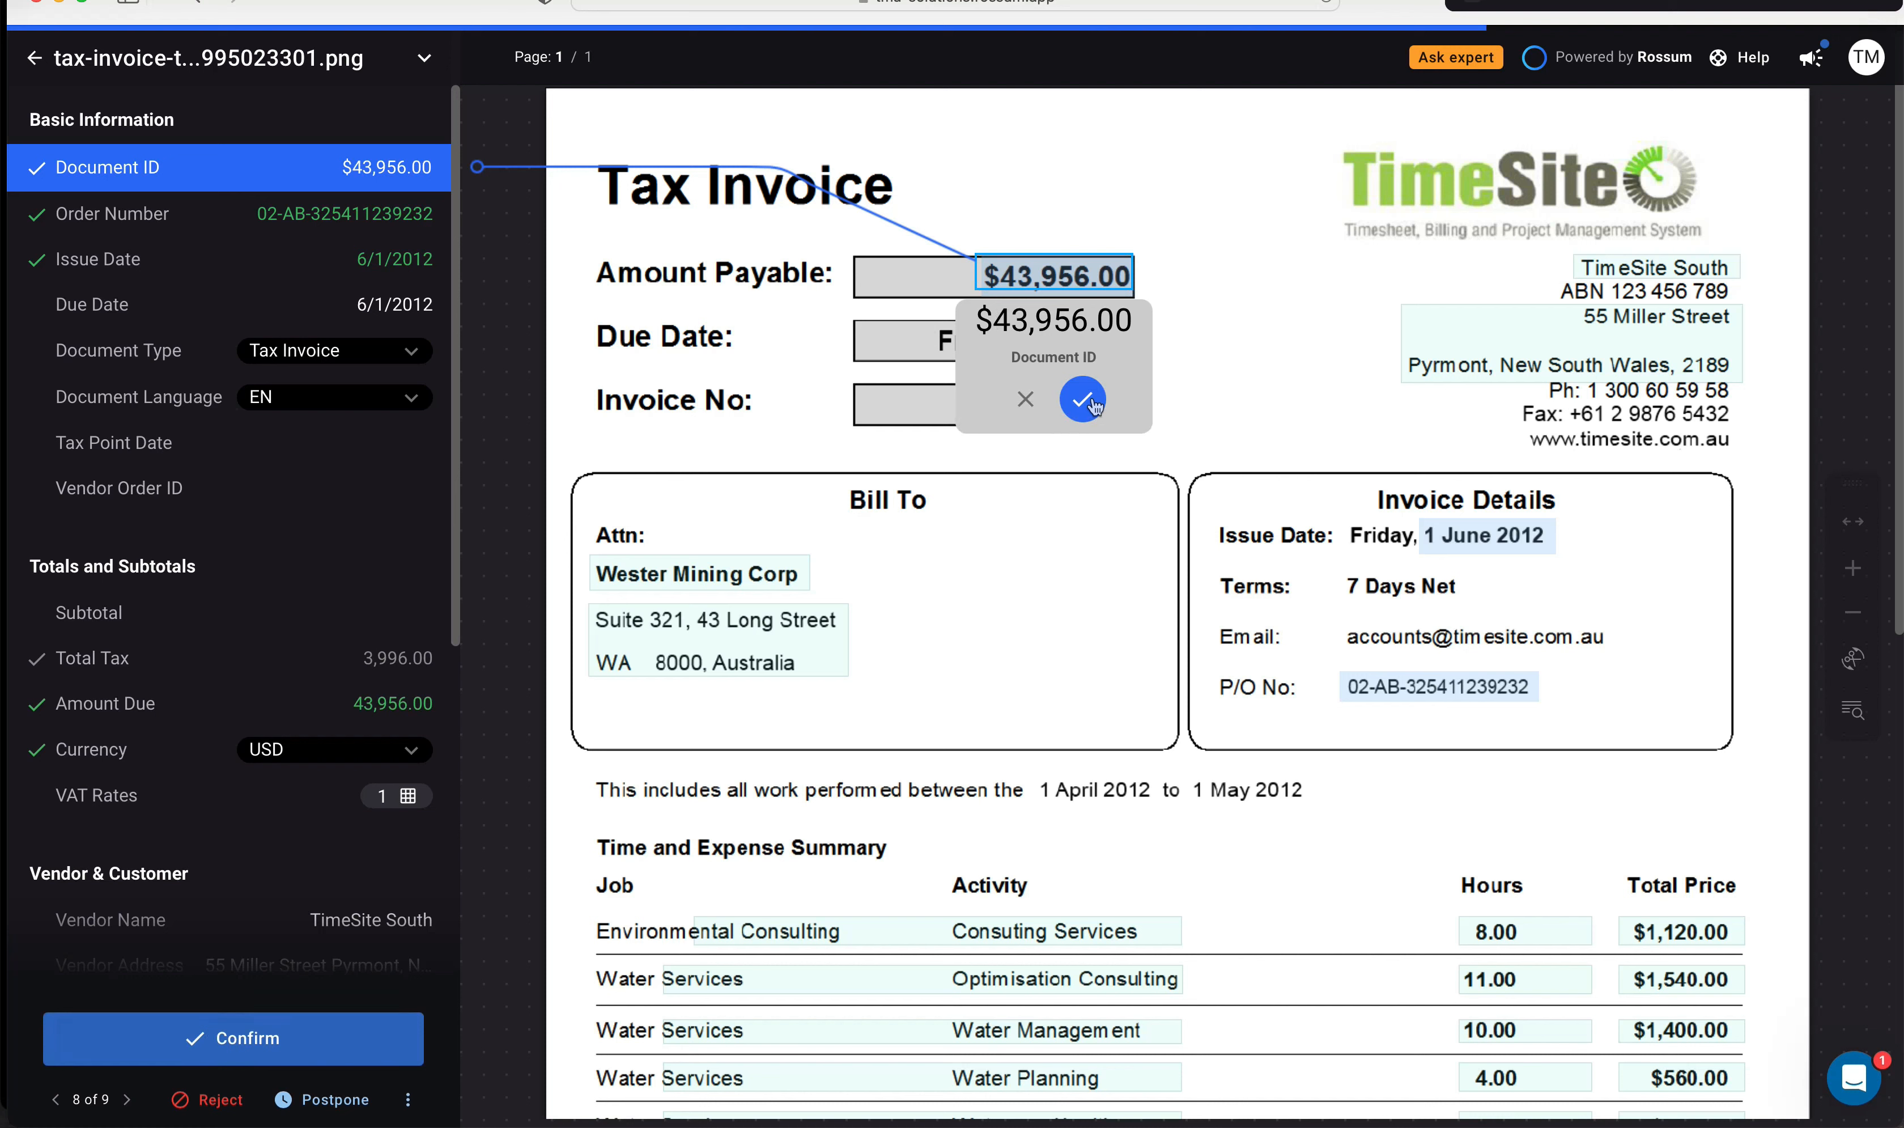
click(1082, 399)
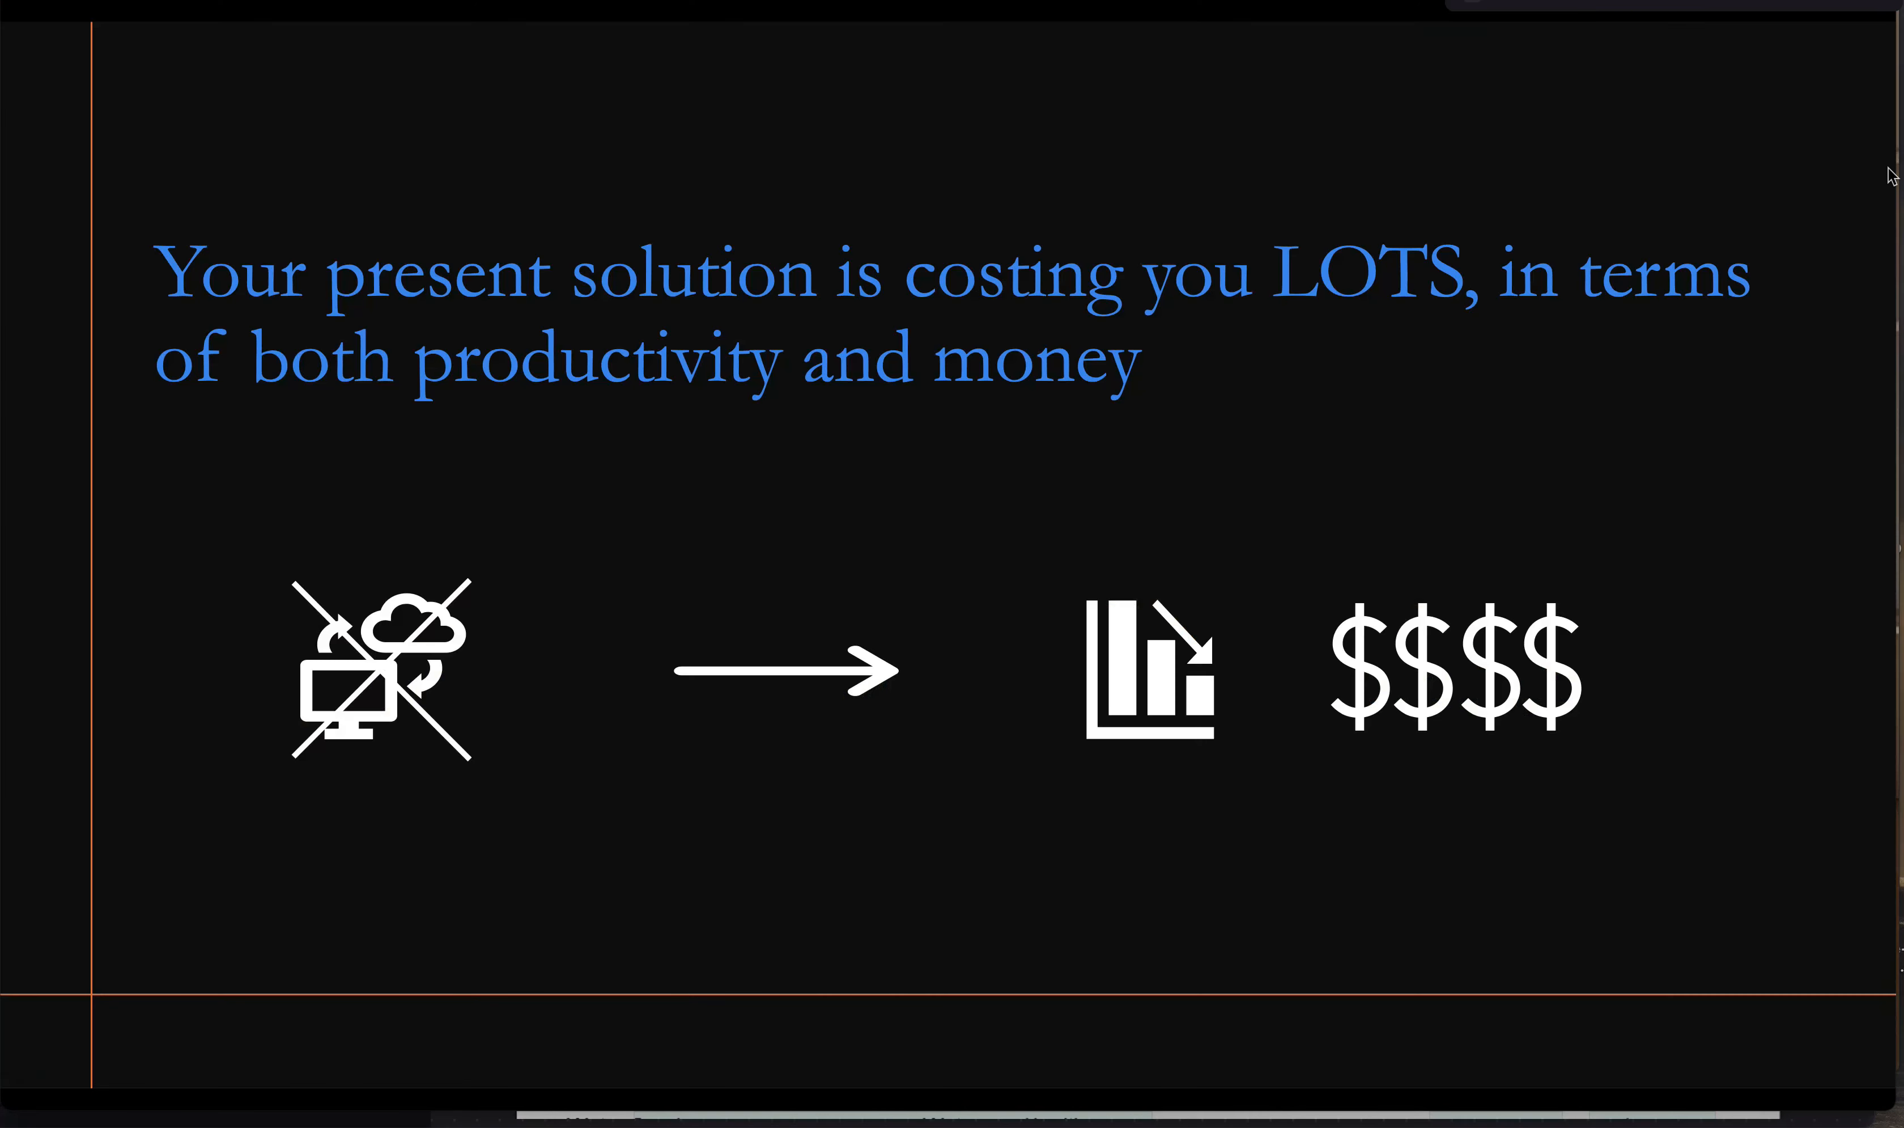
key(Right)
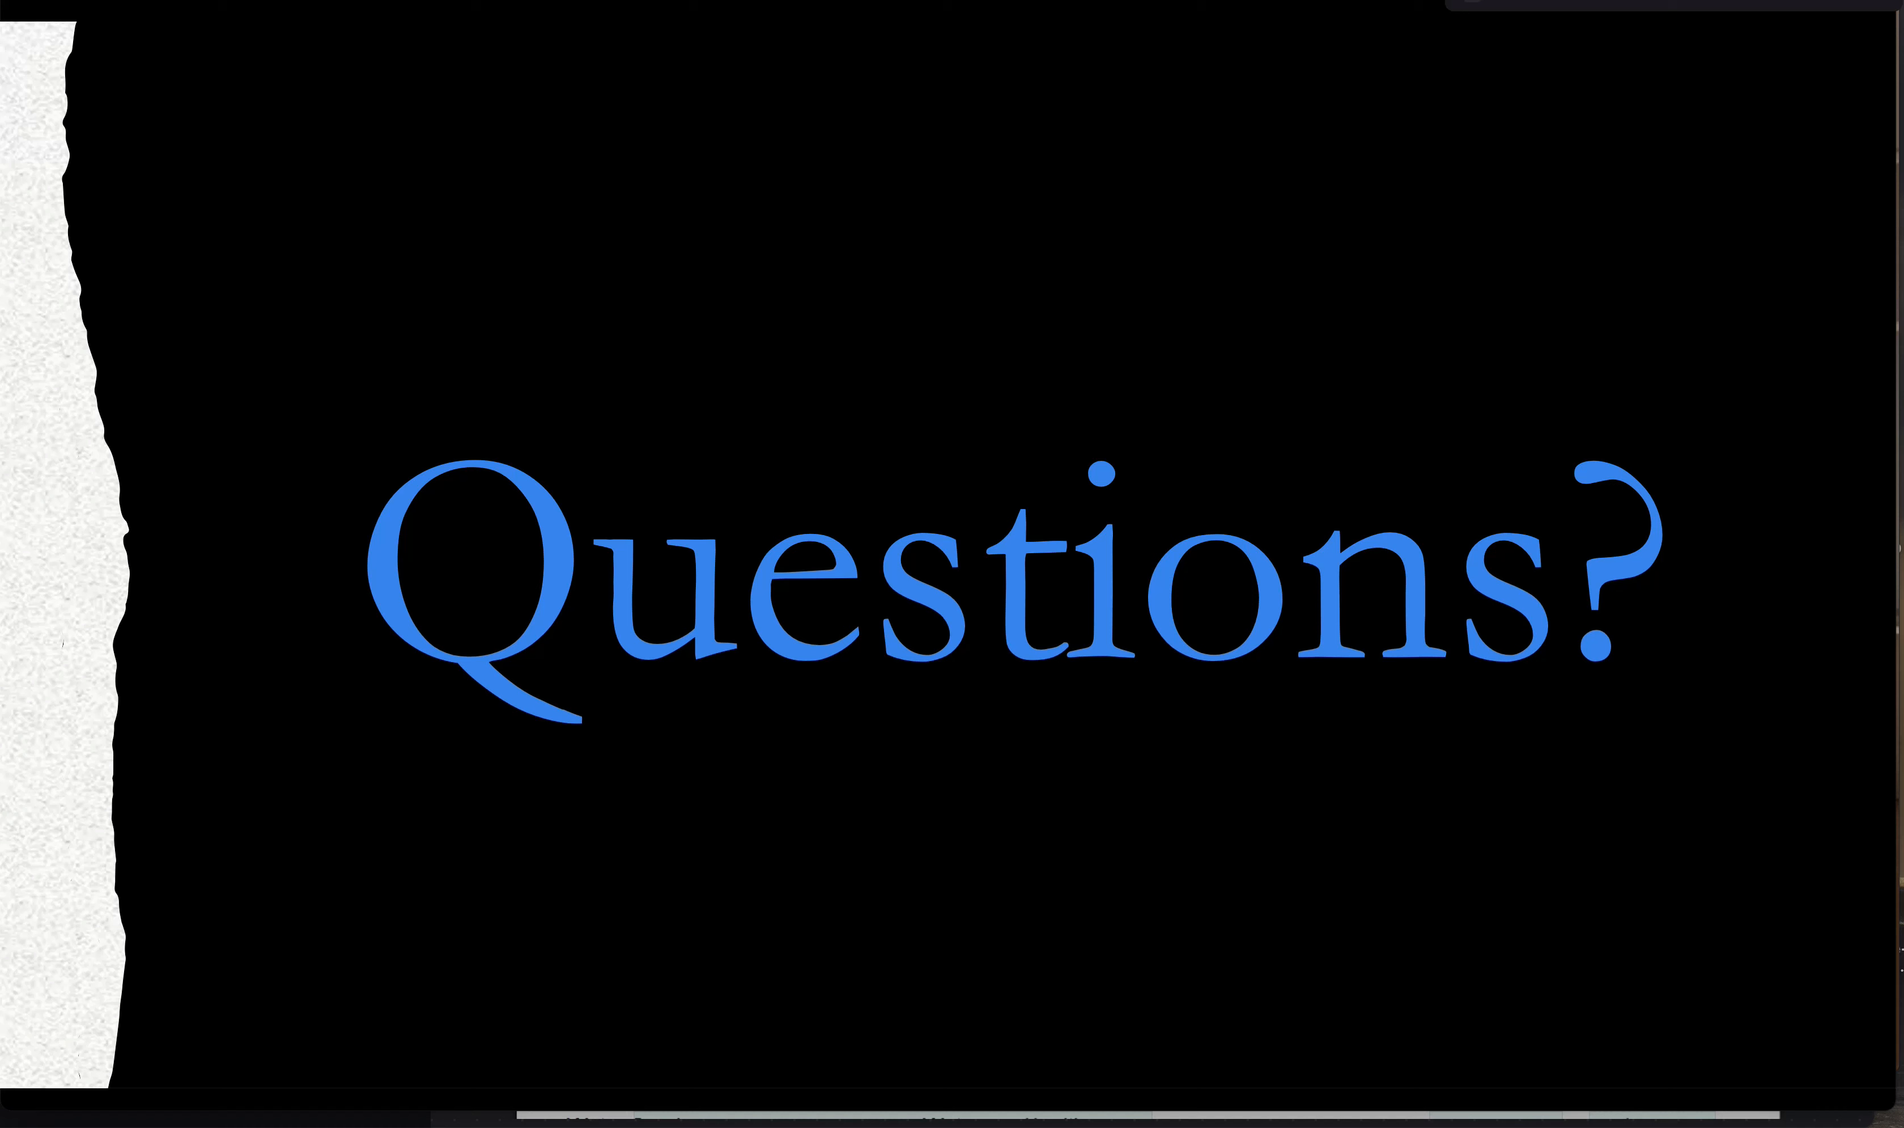
key(Left)
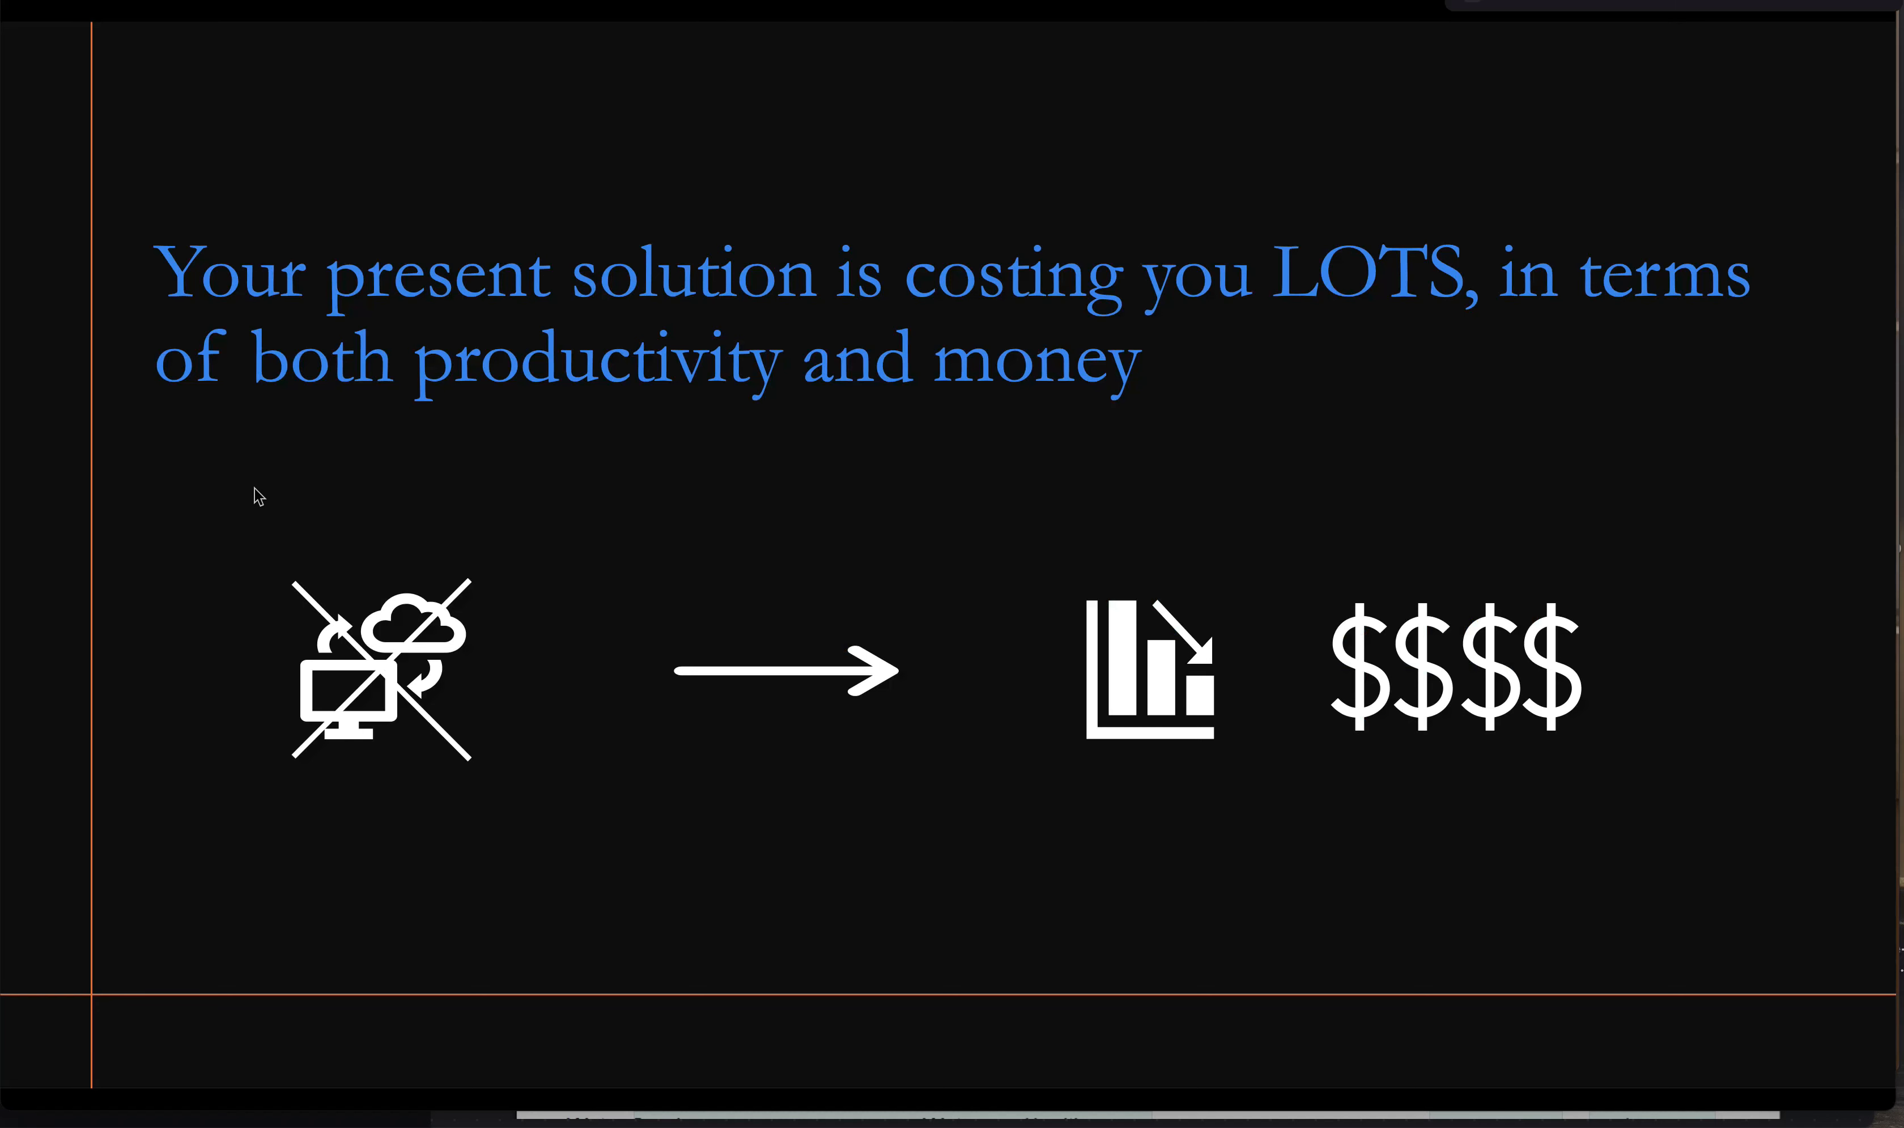